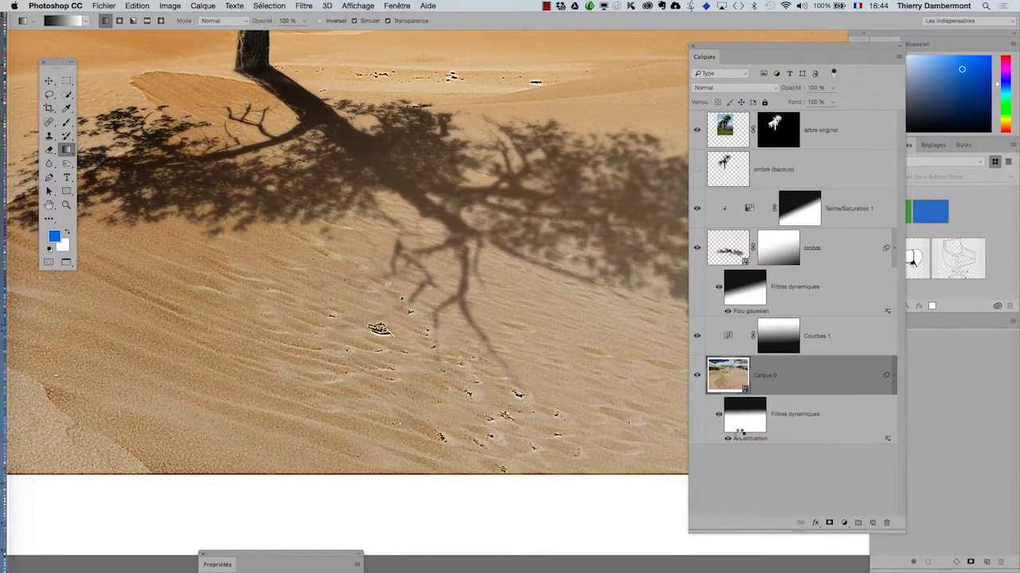
- Set the radius of Calque 0's Accentuation smart filter to 29.8 pixels
double_click(748, 438)
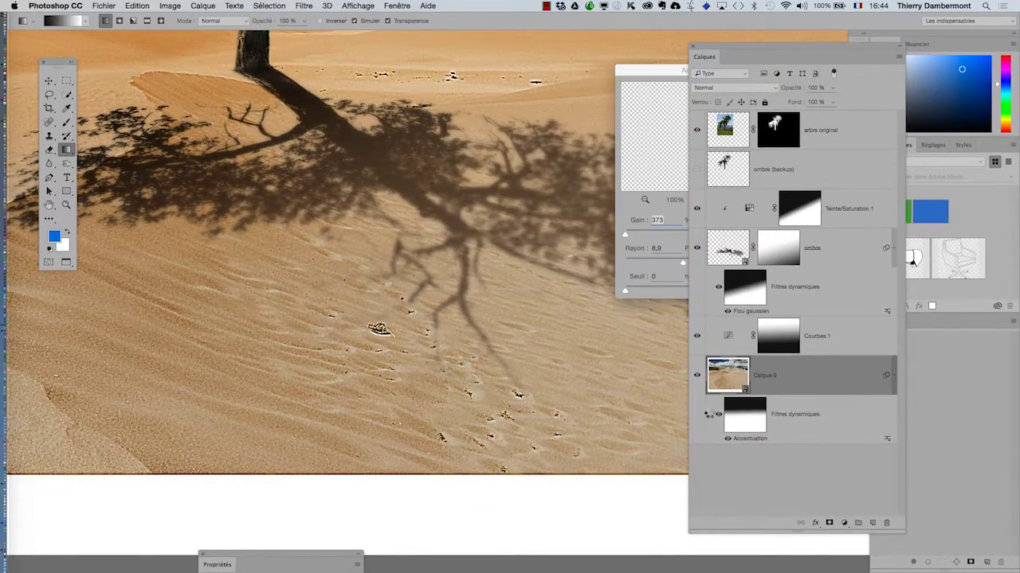
left_click_drag(692, 264, 699, 263)
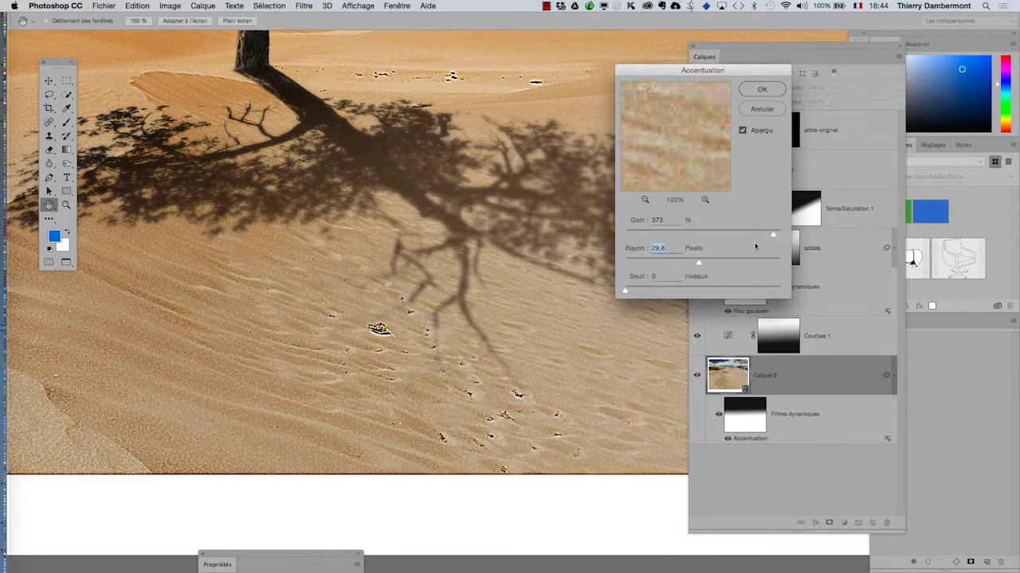
left_click(763, 89)
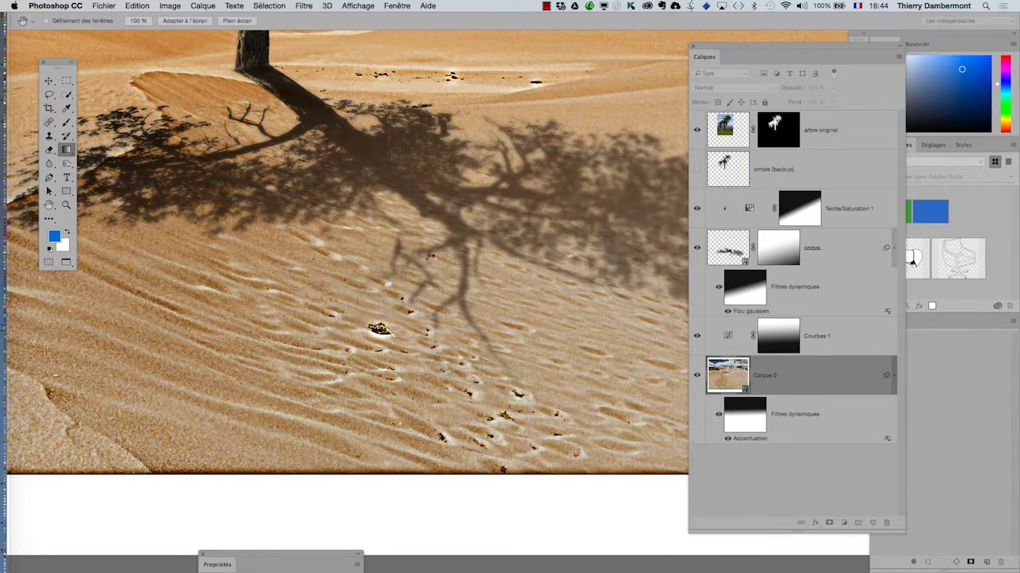
left_click(422, 294, "alt")
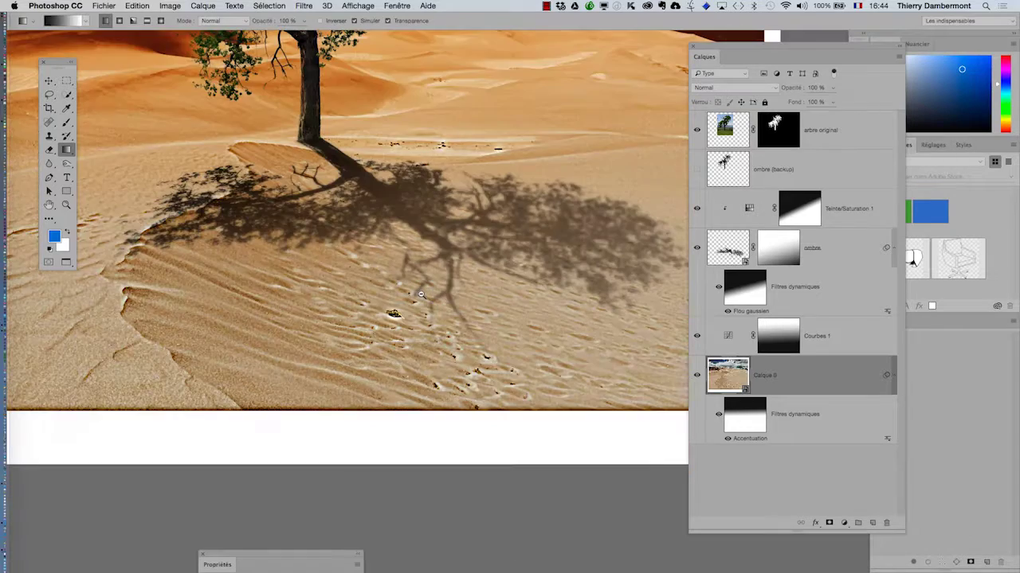
left_click(422, 294, "alt")
left_click(448, 303, "alt")
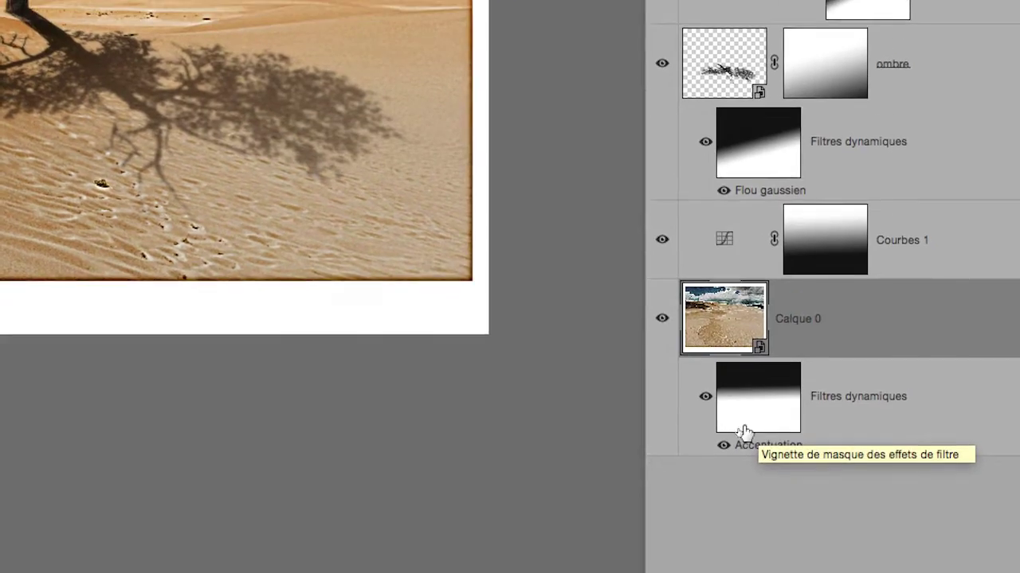
left_click_drag(746, 431, 226, 190)
left_click_drag(561, 341, 1019, 422)
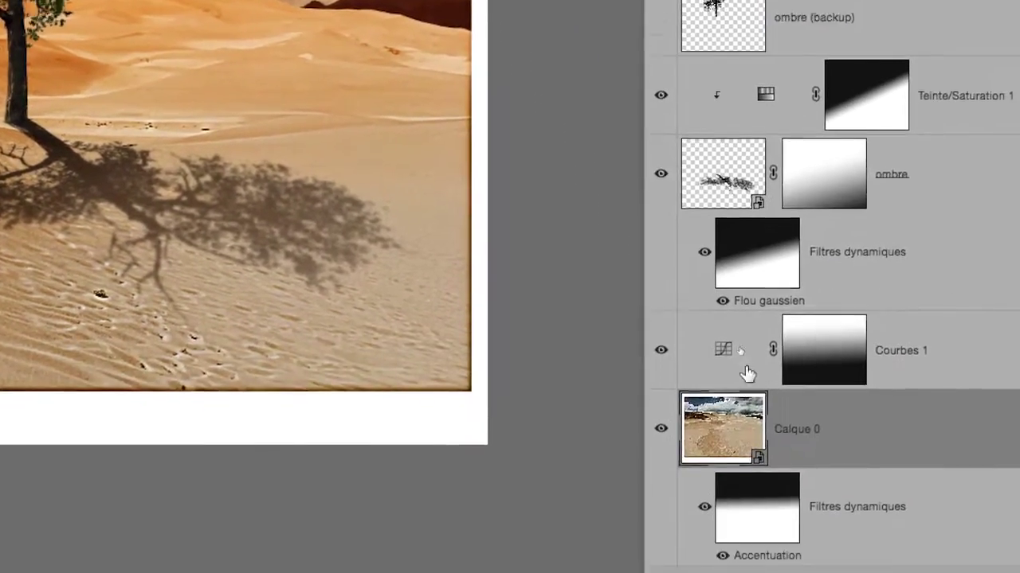
left_click_drag(747, 375, 252, 0)
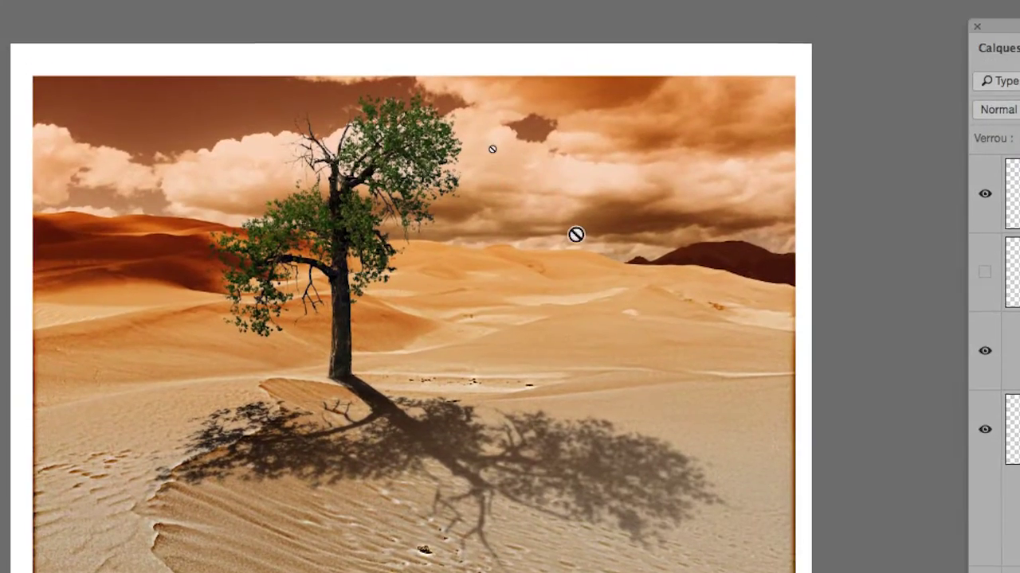
- Apply a Gaussian Blur with a radius of 64.8 pixels to the smart filter mask of Calque 0
left_click_drag(575, 234, 755, 423)
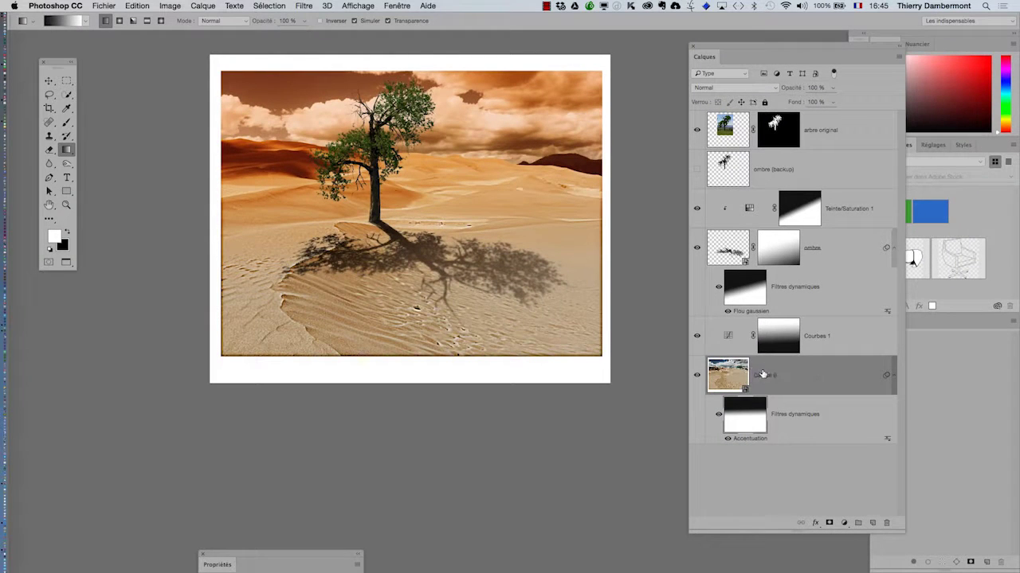
left_click(304, 6)
mouse_move(325, 163)
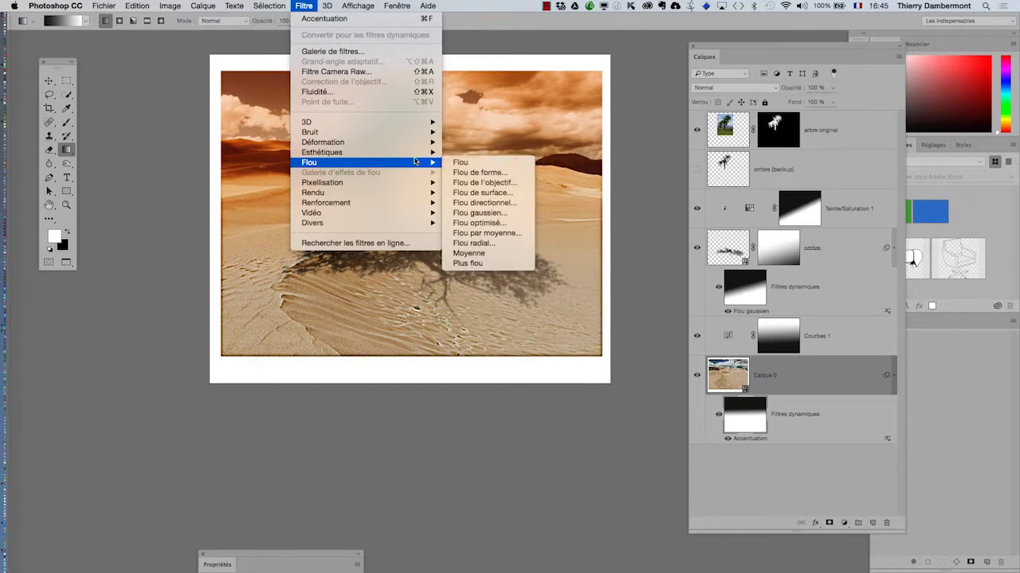
left_click(521, 212)
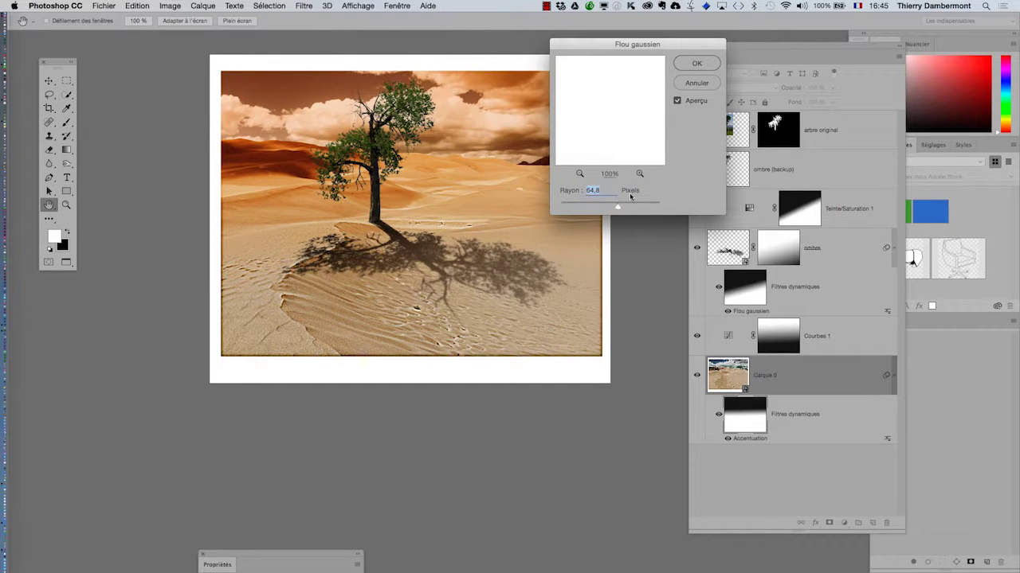
left_click(698, 64)
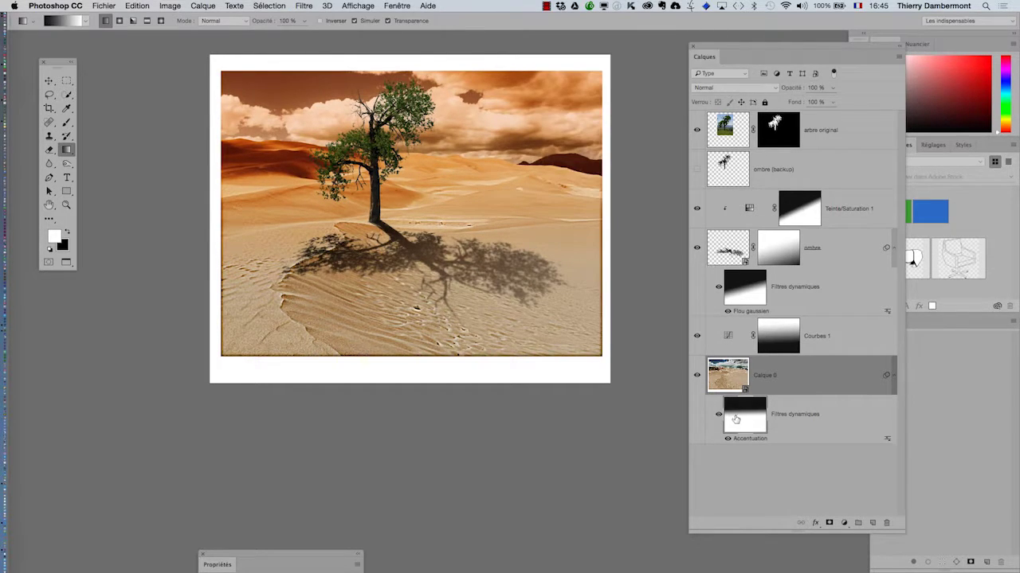
- Try adding a Gaussian Blur smart filter with a radius of 64.8 pixels to Calque 0 itself
left_click(784, 377)
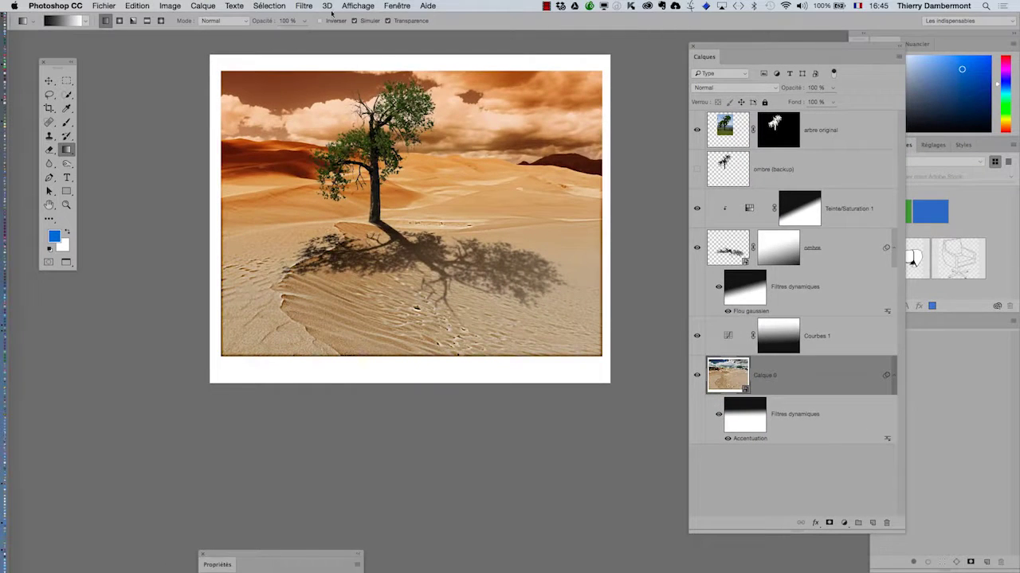
left_click(301, 6)
mouse_move(353, 164)
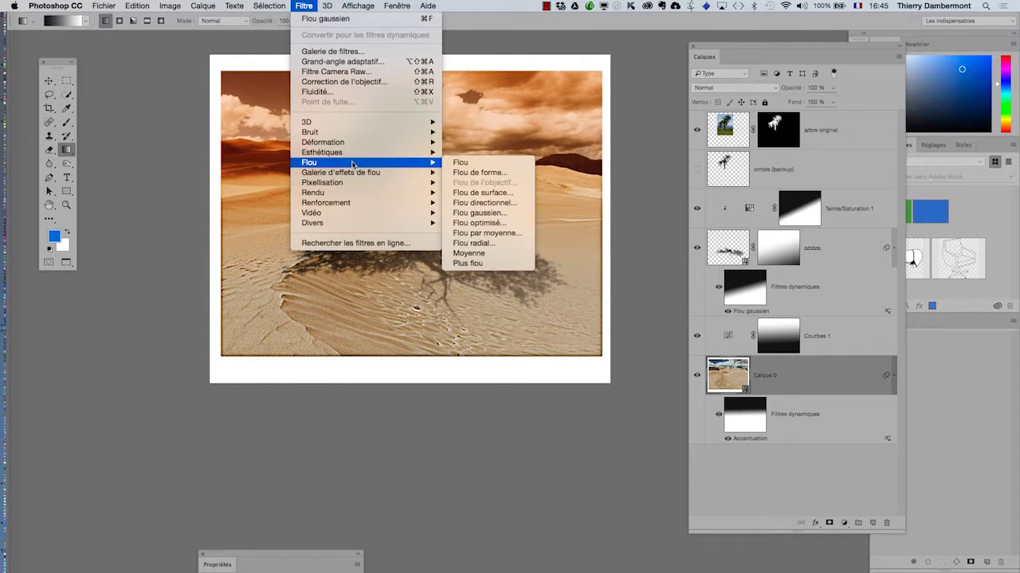
left_click(480, 212)
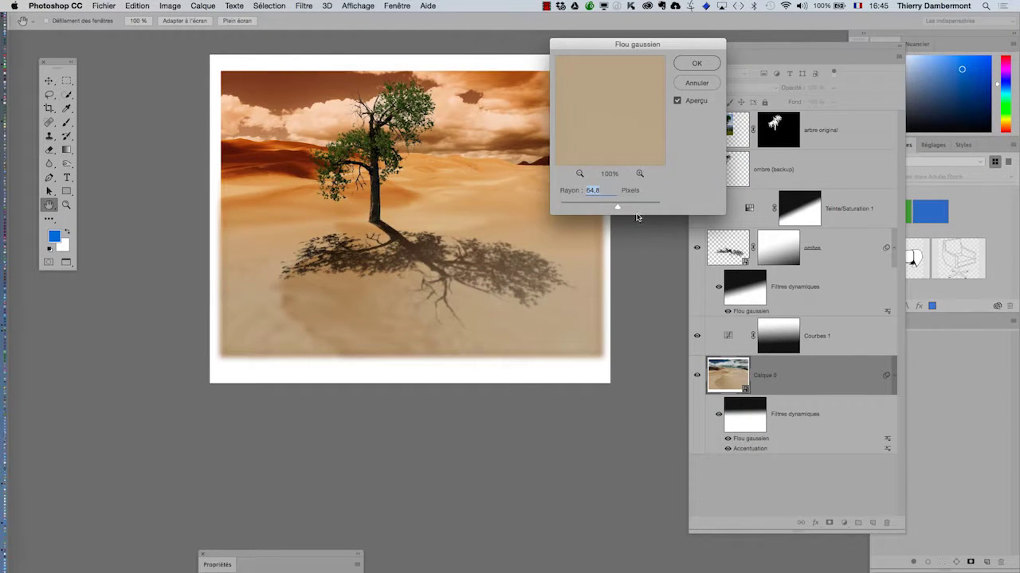
left_click(696, 64)
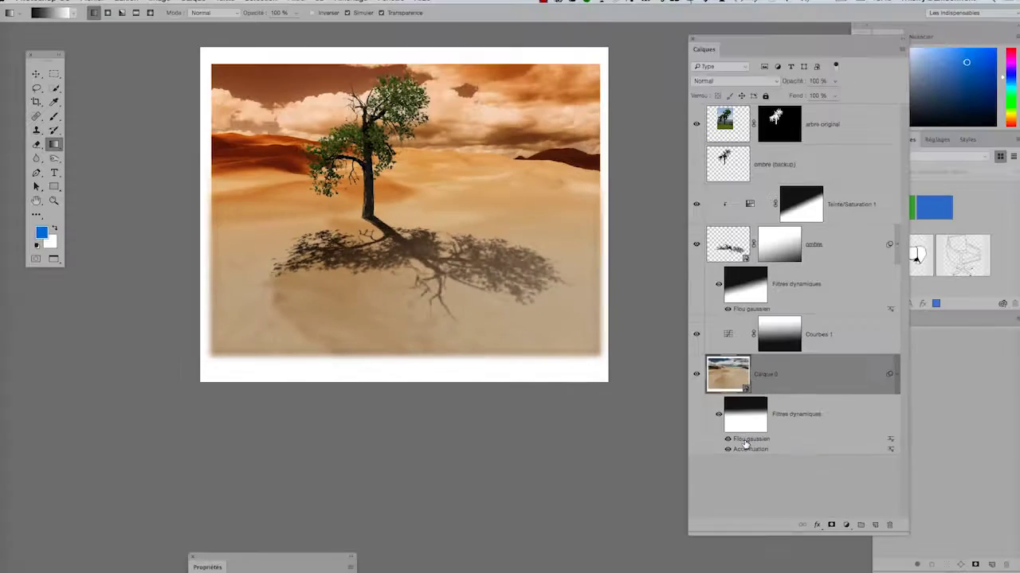
- Remove the Gaussian Blur smart filter from Calque 0, keeping the Accentuation filter
left_click(363, 285)
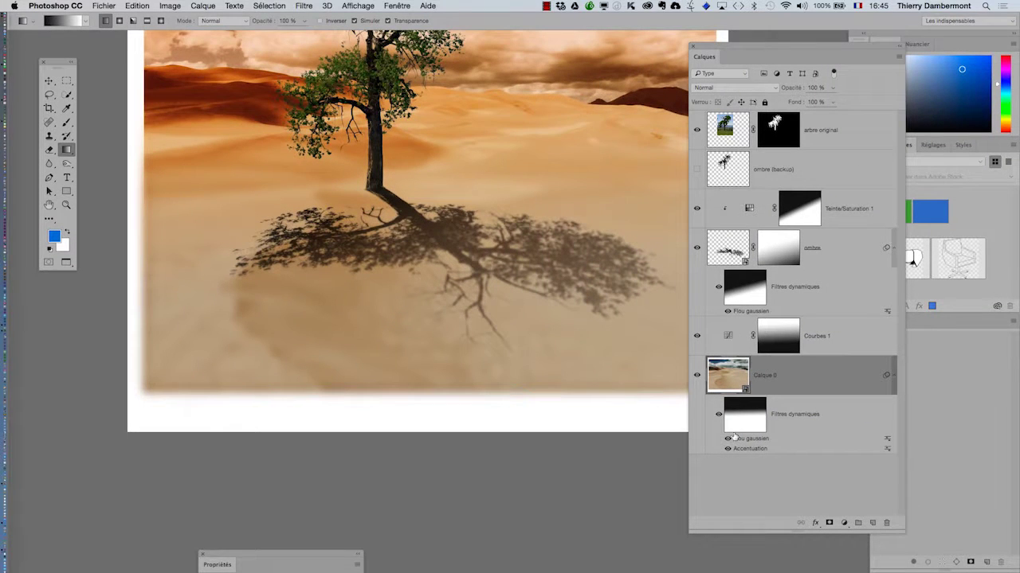
left_click(560, 332)
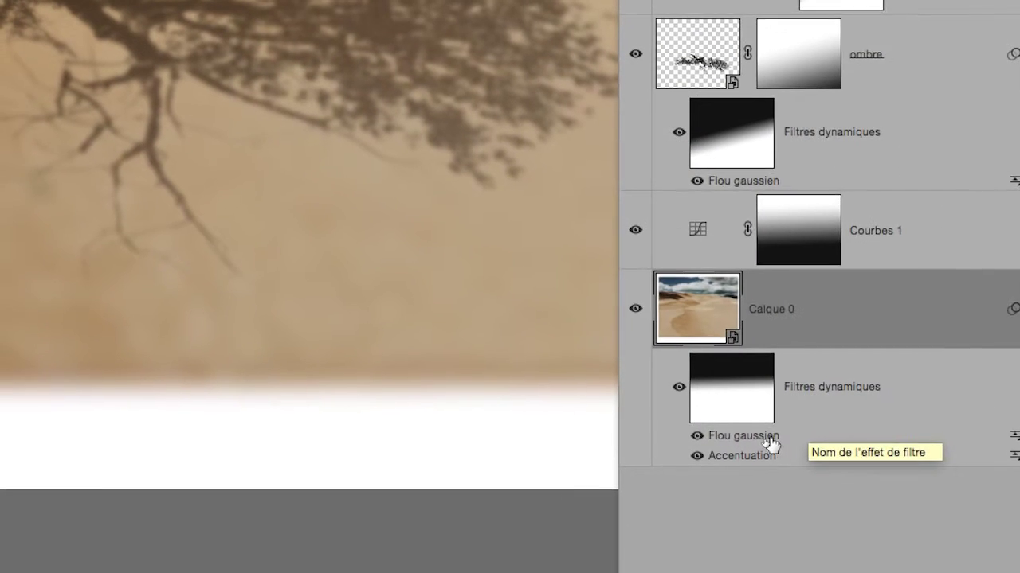
left_click_drag(784, 438, 942, 572)
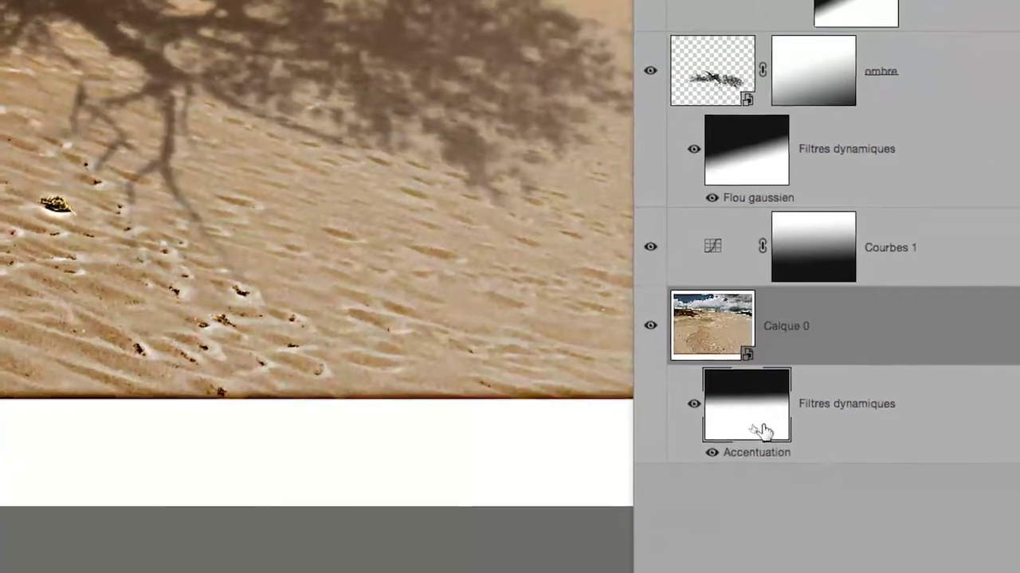
- Convert Calque 0 with its Accentuation filter and filter mask into a new smart object
left_click(727, 401)
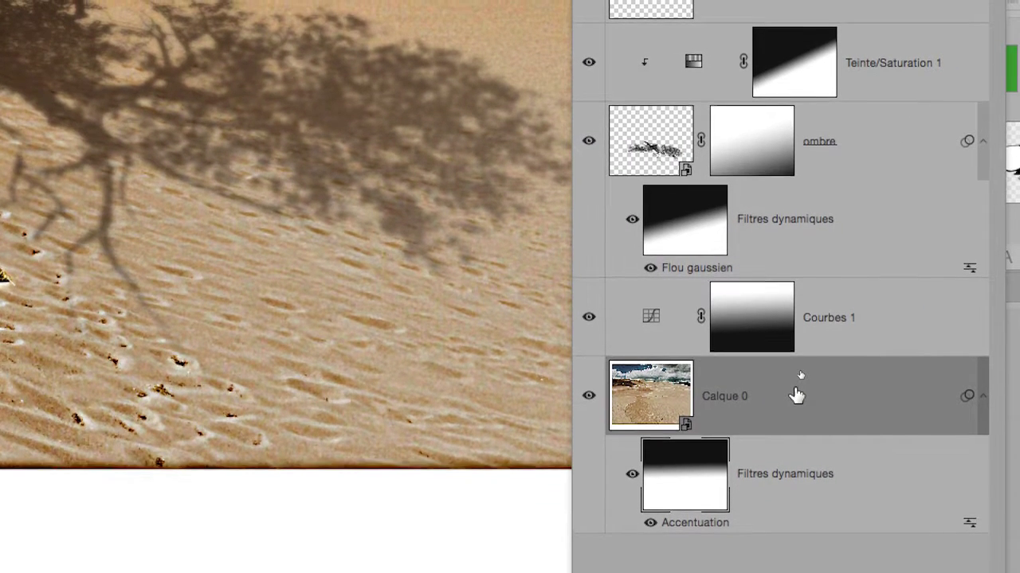
right_click(795, 391)
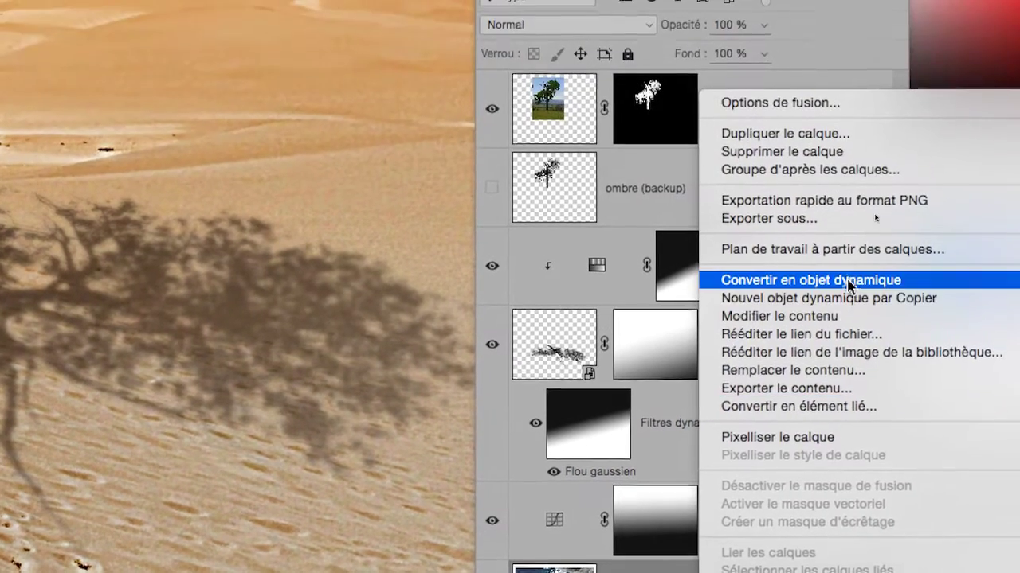
left_click(946, 80)
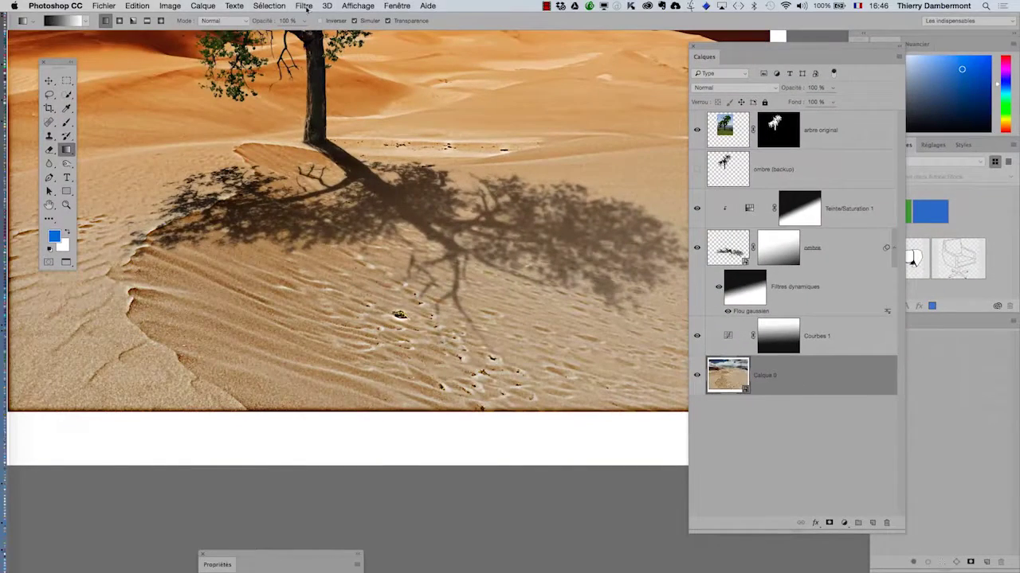
- Check the document's pixel dimensions in the Image Size dialog without resizing the image
left_click(170, 6)
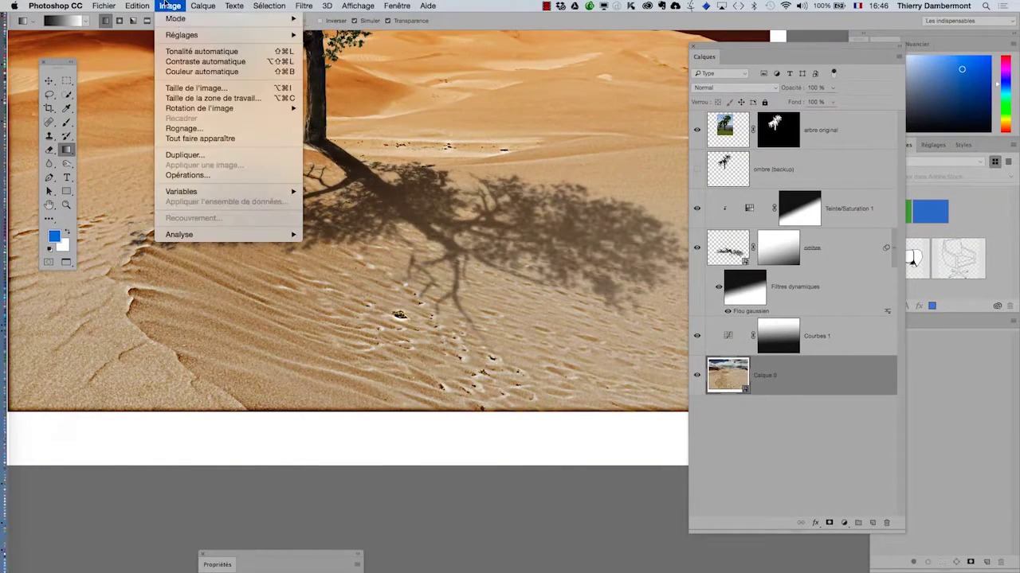
left_click(195, 88)
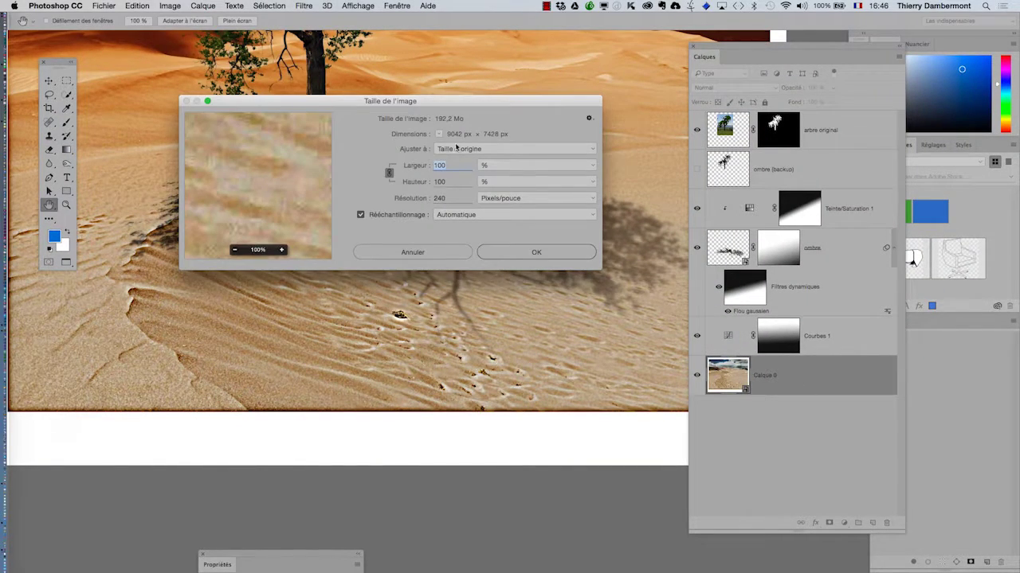
key("alt")
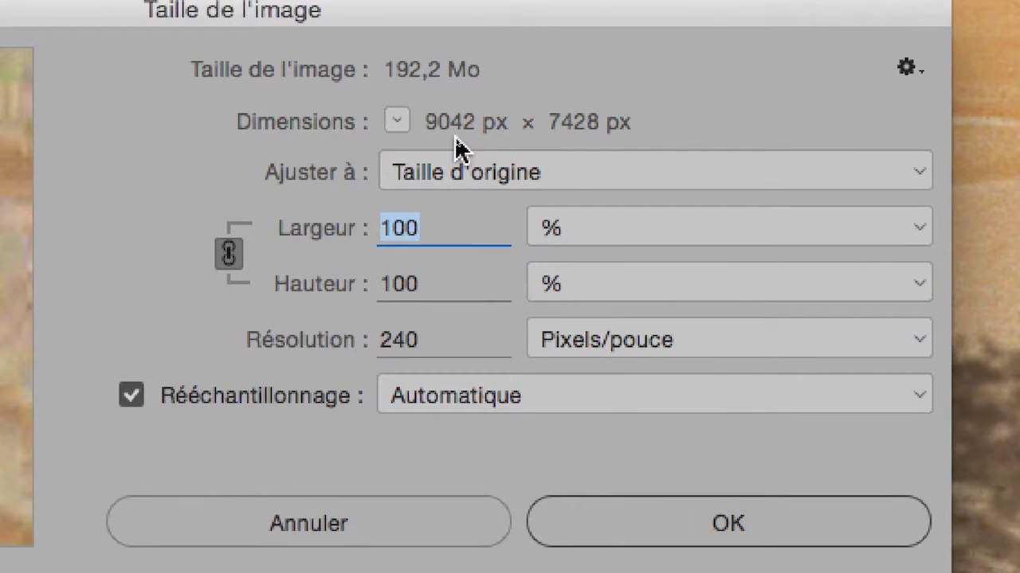
key("alt")
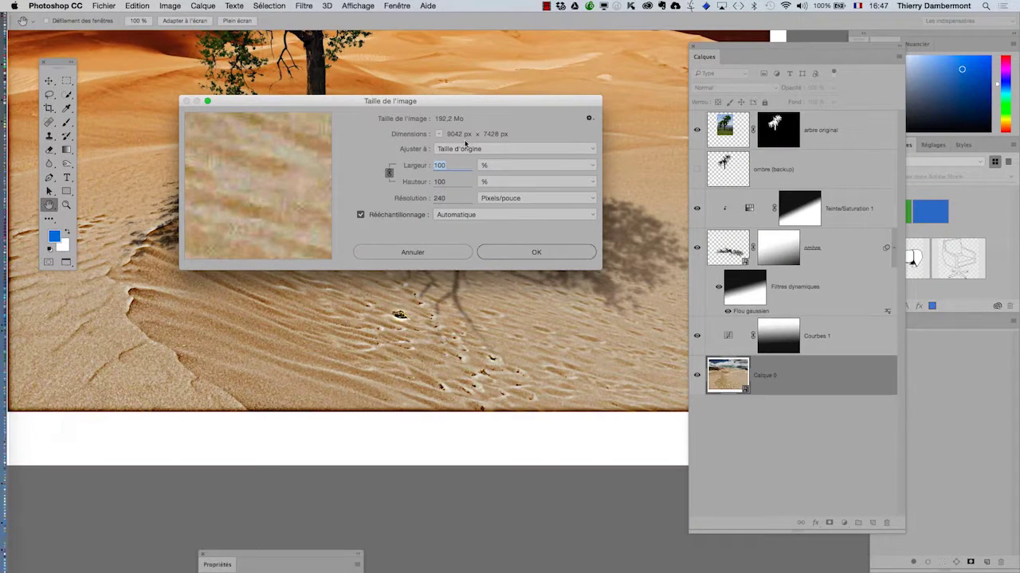
key("alt")
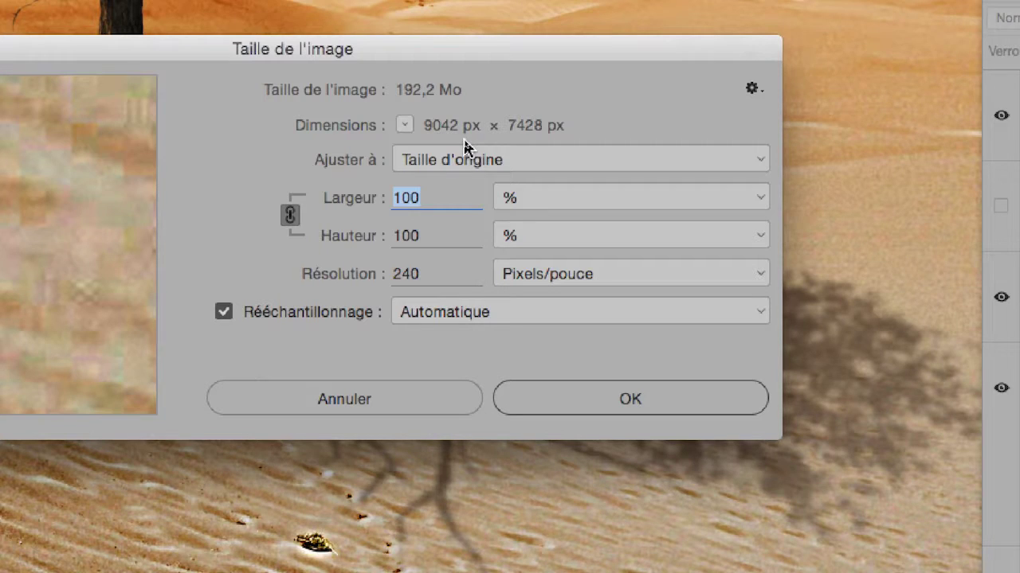
key("alt")
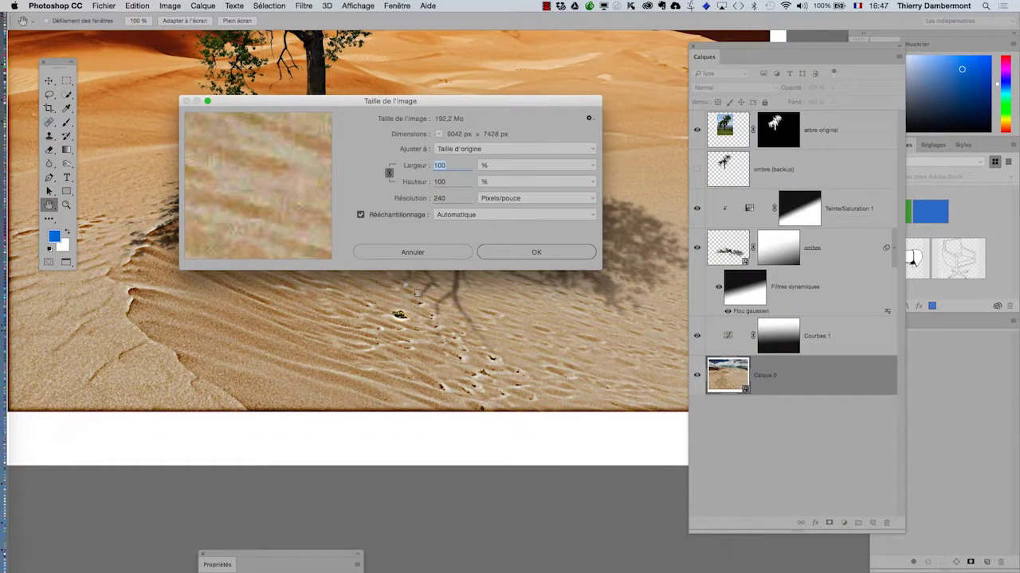
left_click(423, 254)
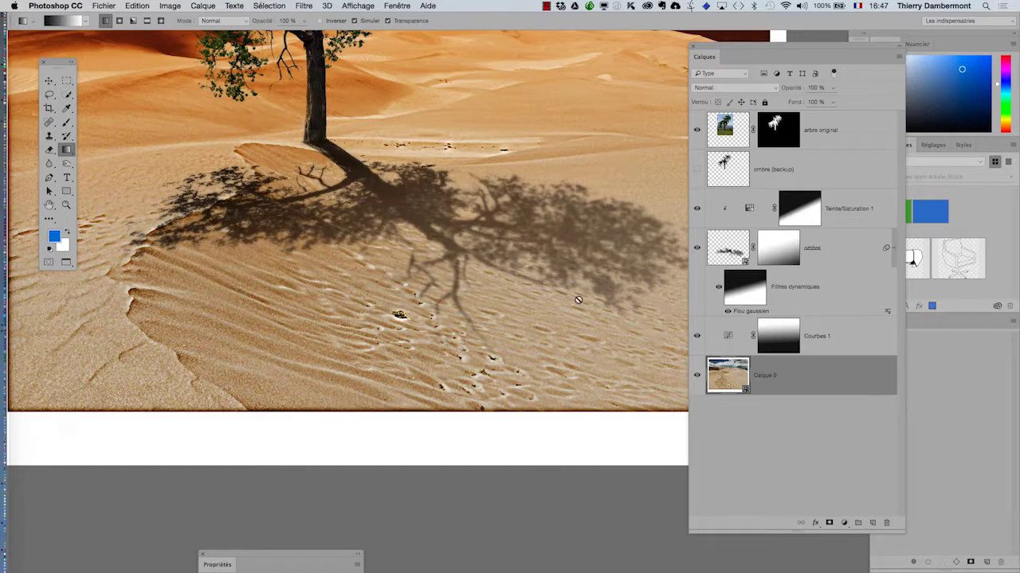
- Add a Gaussian Blur smart filter with a radius of 64.8 pixels to the converted Calque 0
left_click_drag(536, 282, 484, 341)
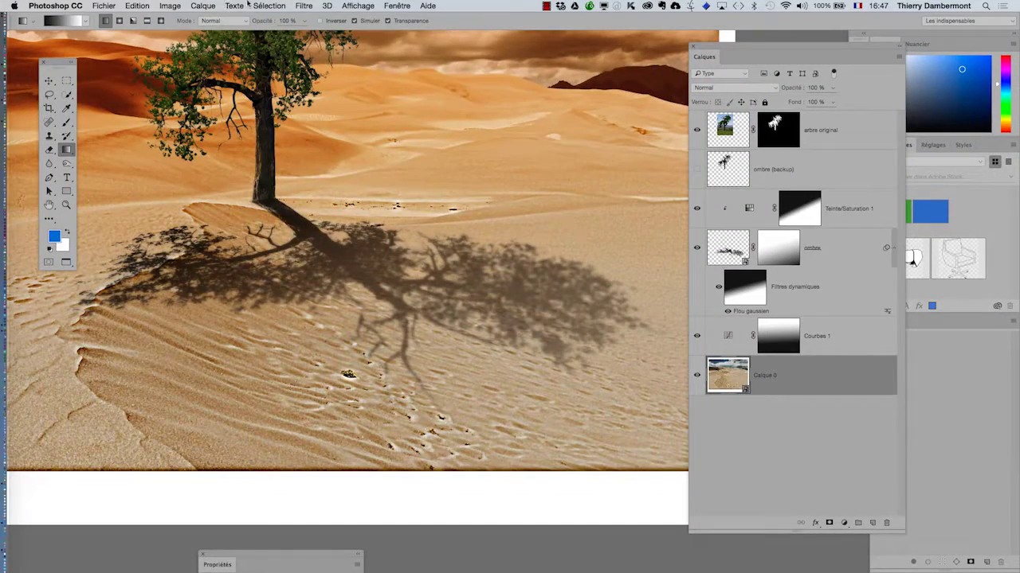
left_click(310, 4)
mouse_move(362, 162)
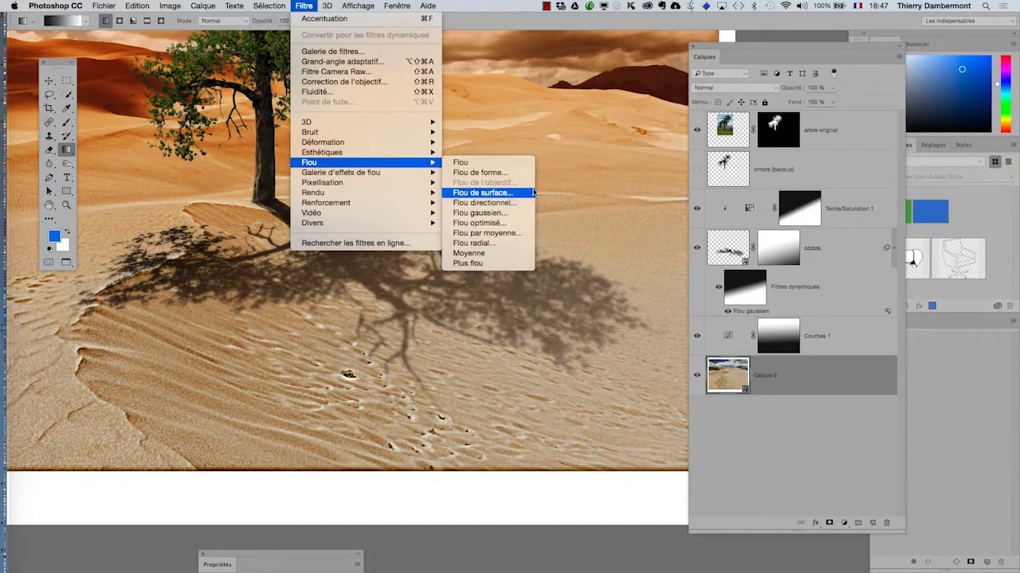
left_click(521, 215)
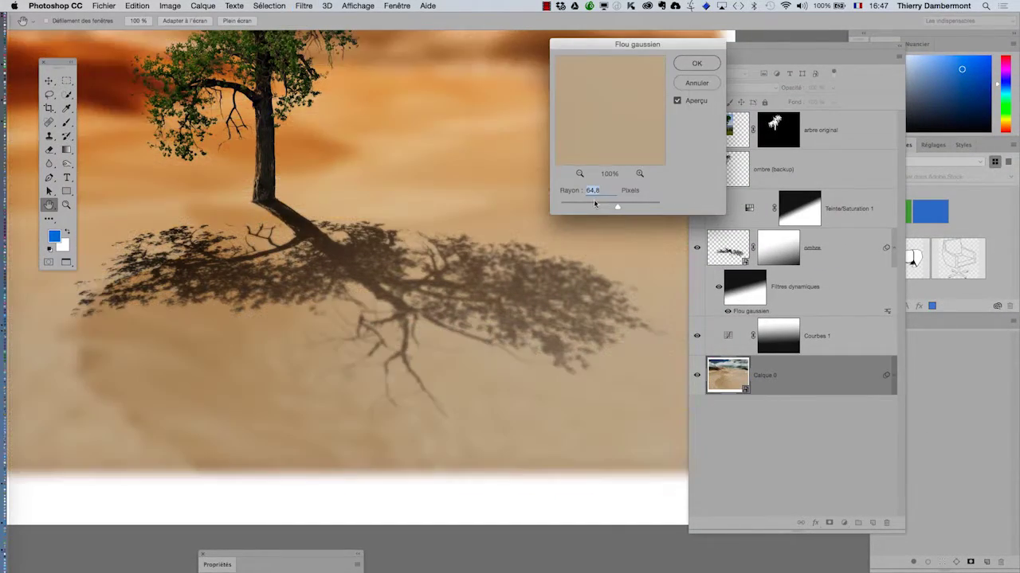
left_click(692, 64)
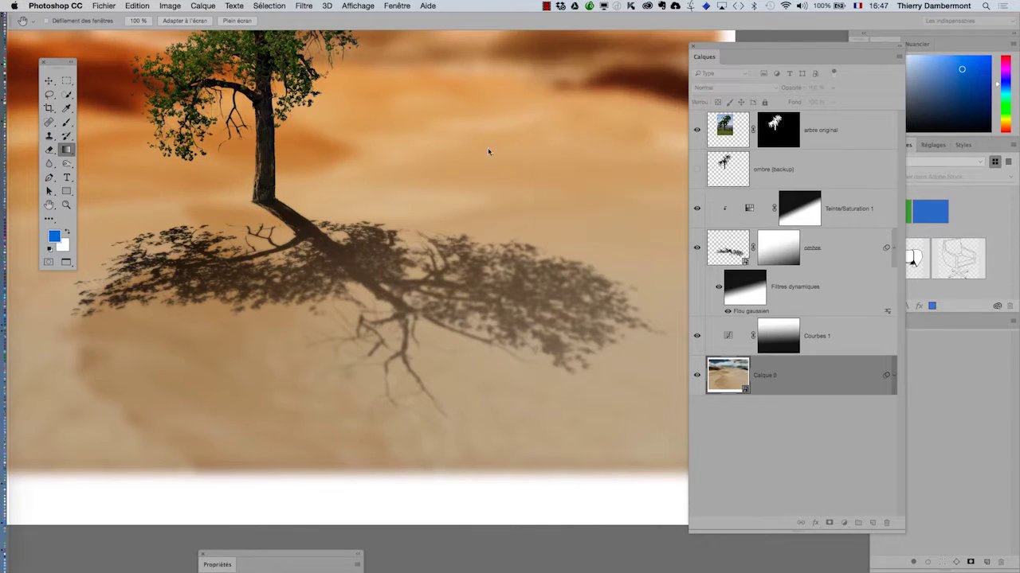
- Fill Calque 0's filter mask with a vertical black-to-white gradient that limits the blur to the sky and distant dunes
left_click(435, 155, "alt")
left_click(460, 295, "alt")
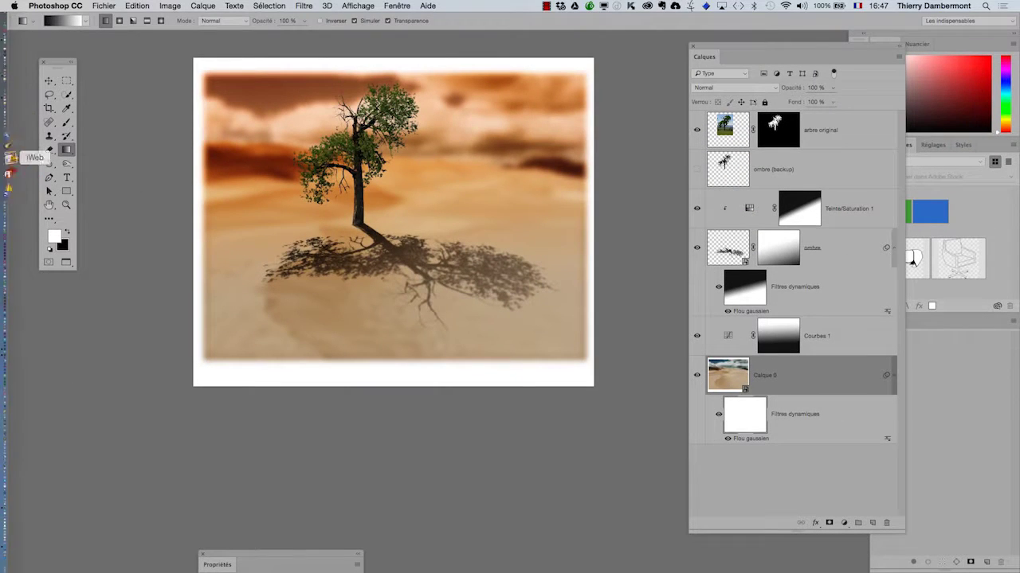
left_click_drag(334, 250, 320, 151)
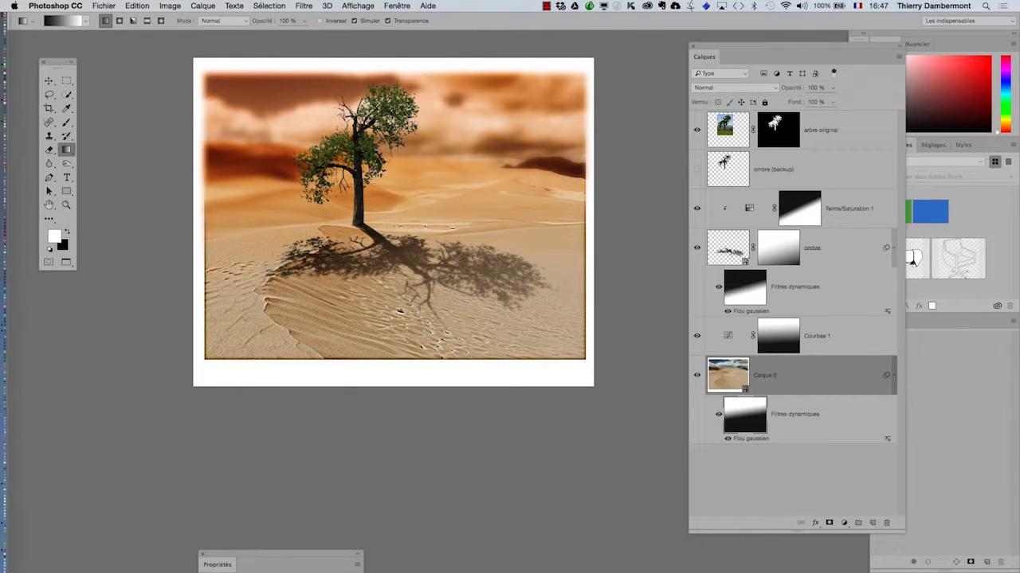
left_click_drag(337, 226, 334, 127)
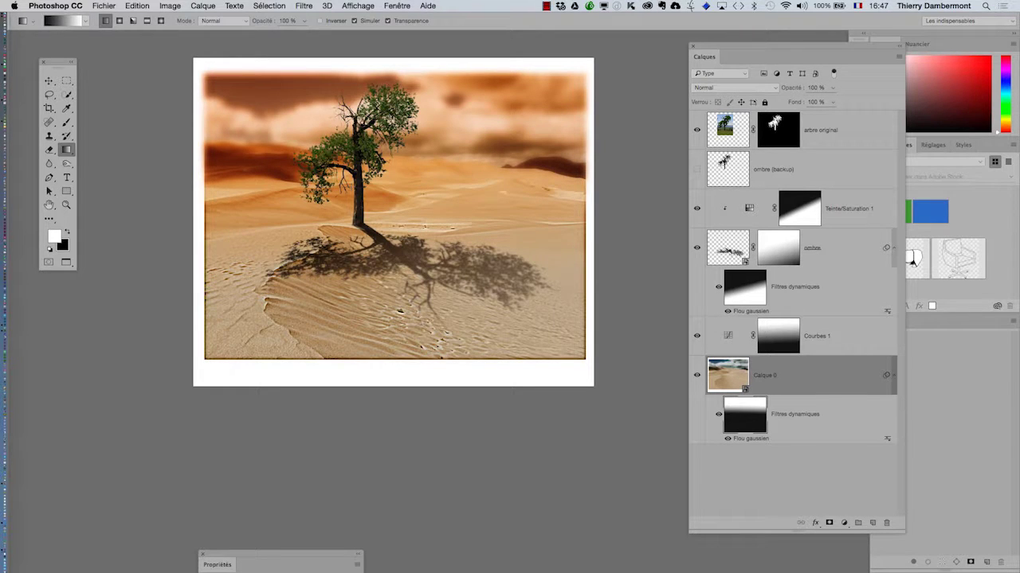
- Redraw the black-to-white gradient on Calque 0's filter mask from the distant dunes up into the sky
left_click_drag(418, 191, 416, 125)
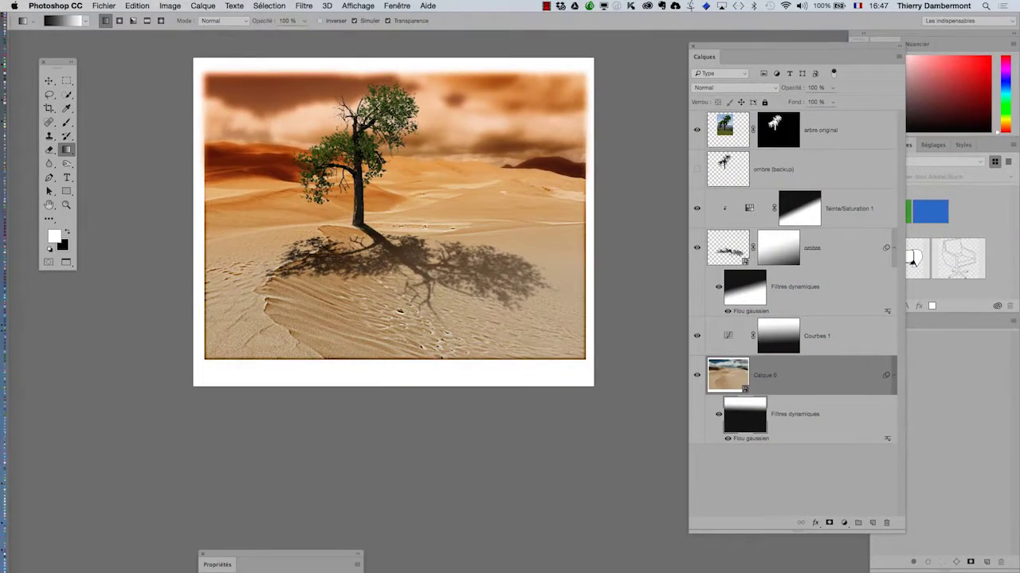
scroll(462, 127, "up", 2)
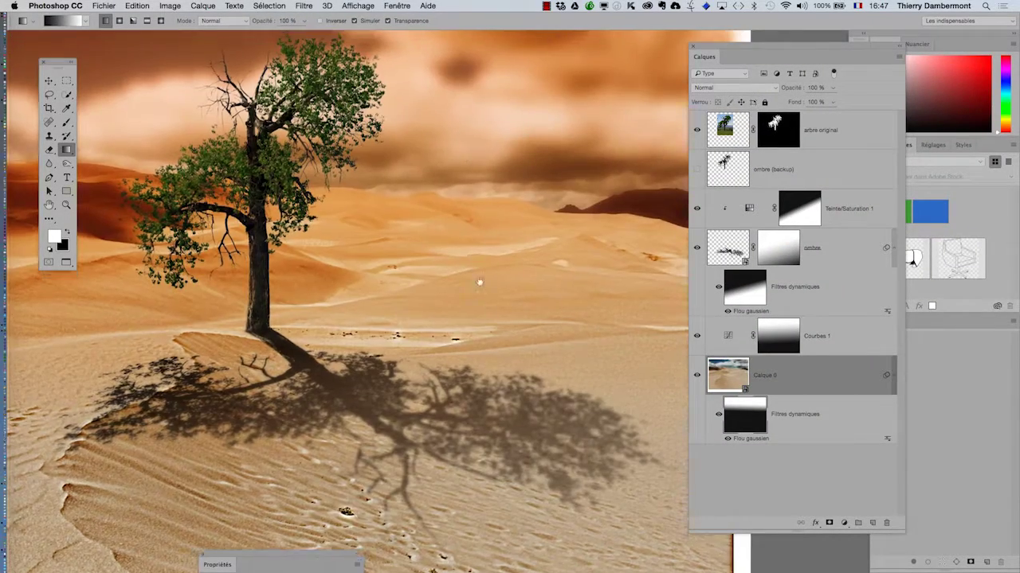
scroll(480, 282, "up", 3)
- Compare the background with and without Calque 0's Gaussian Blur smart filter, leaving the filter switched on
left_click(727, 439)
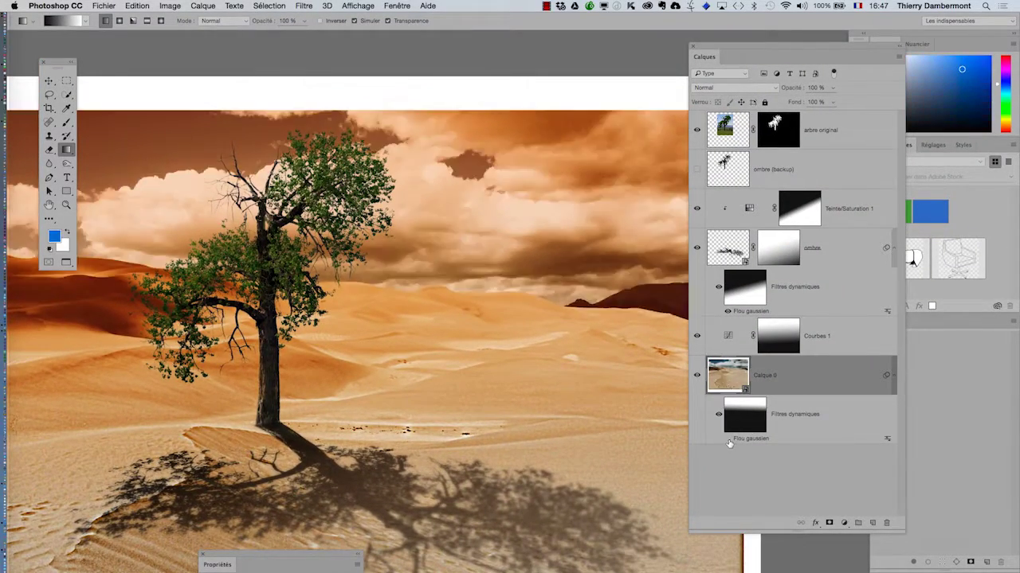
left_click(728, 438)
left_click(727, 439)
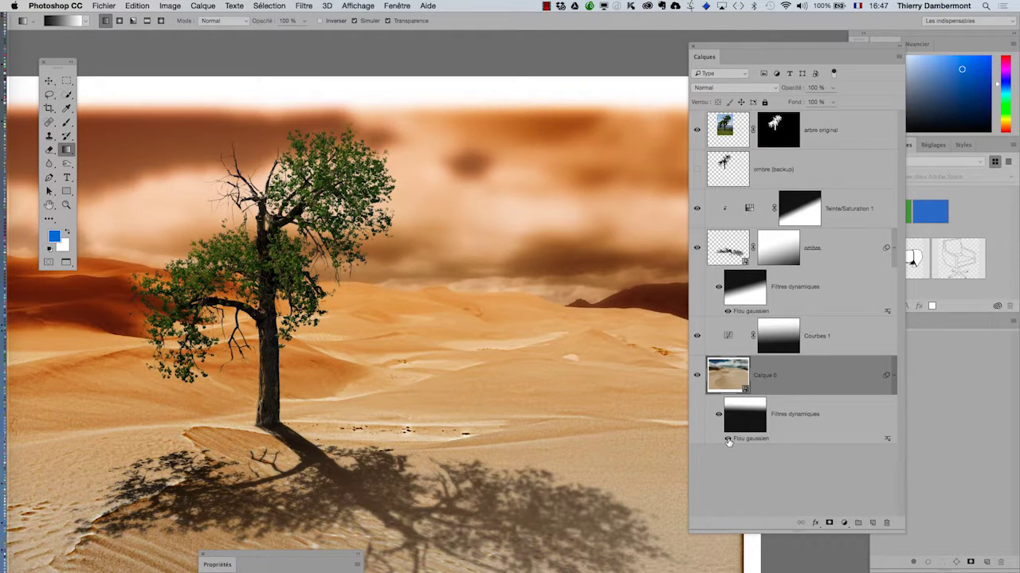
left_click(727, 439)
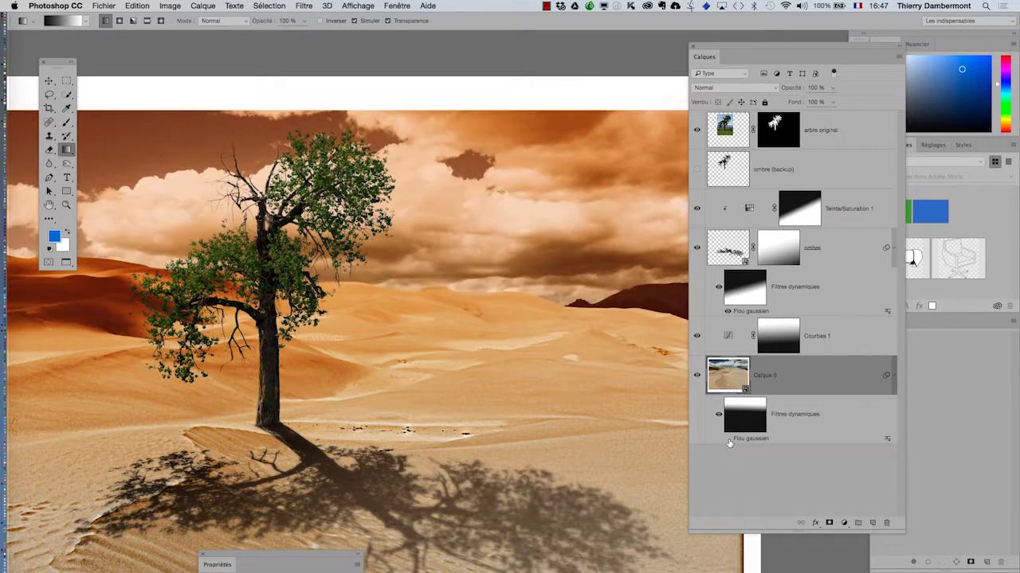
left_click(727, 439)
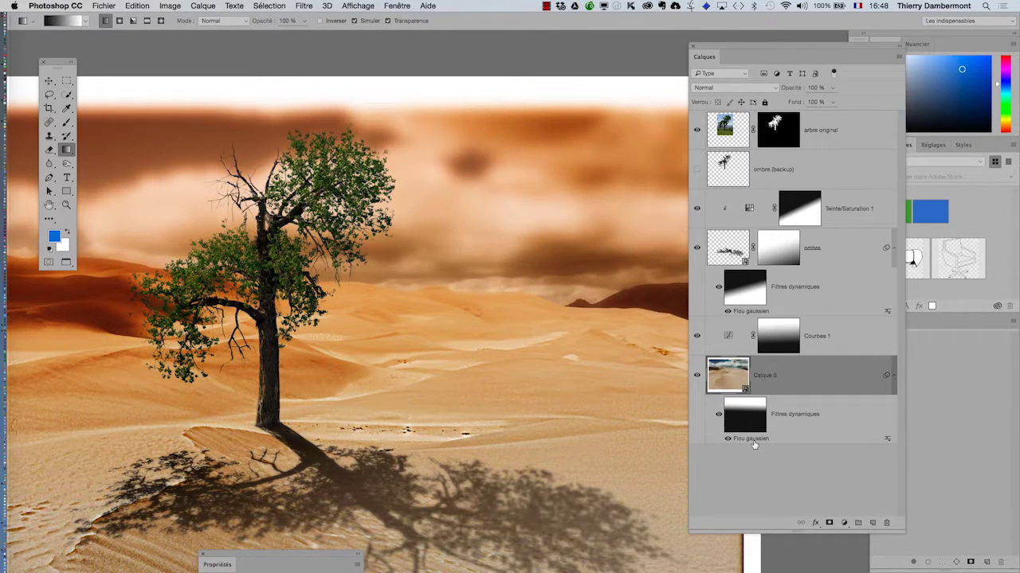
- Set the radius of Calque 0's Gaussian Blur smart filter to 21.9 pixels
double_click(754, 440)
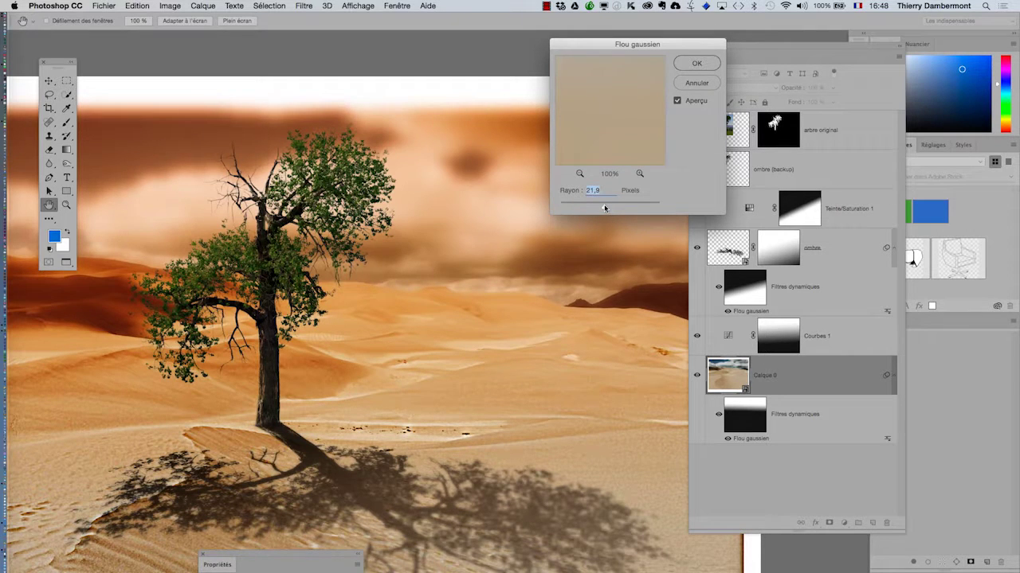
left_click(696, 64)
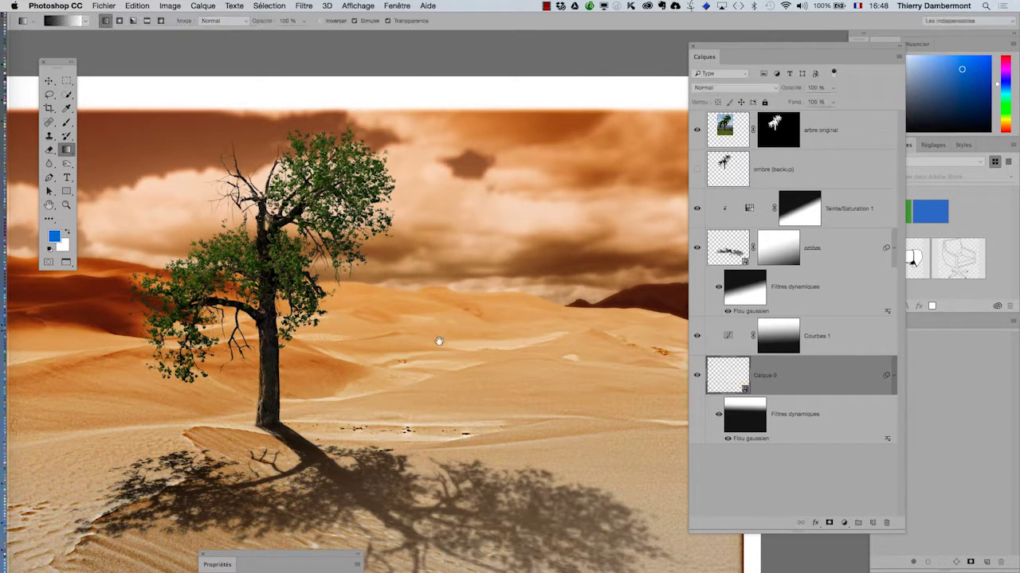
scroll(478, 335, "down", 5)
scroll(478, 334, "left", 3)
scroll(525, 337, "down", 3)
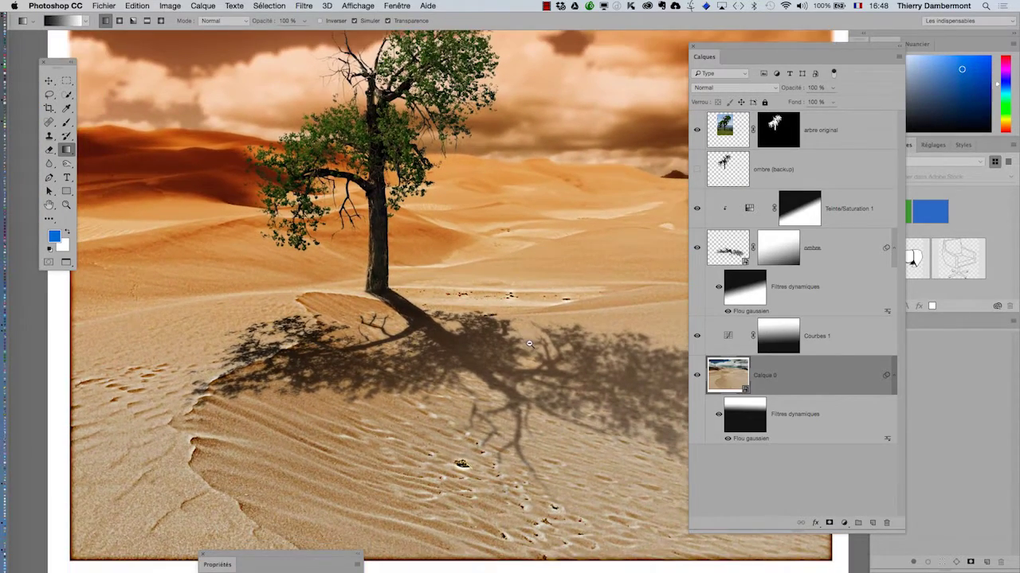
scroll(533, 347, "right", 5)
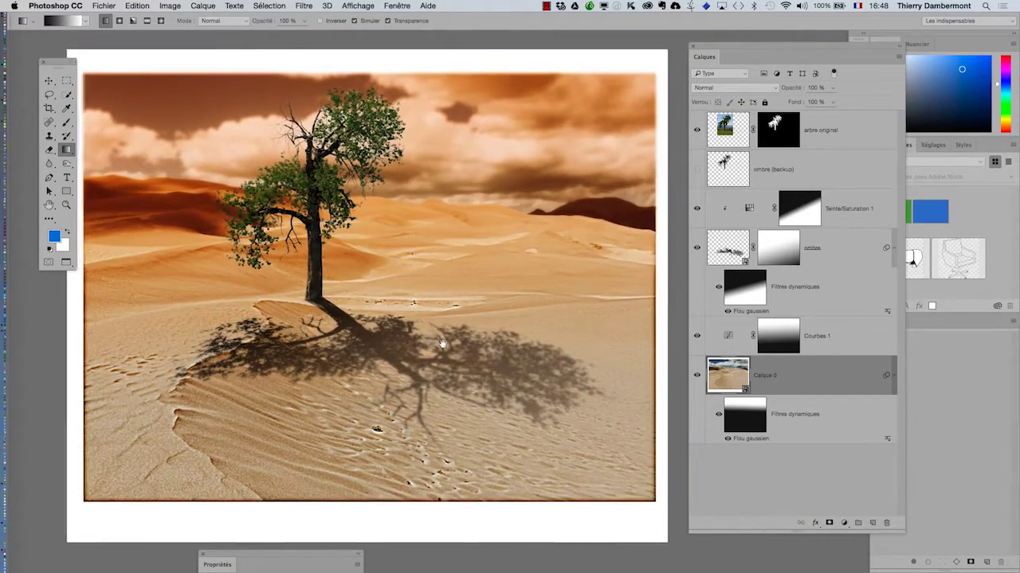
scroll(494, 374, "left", 1)
- Switch to floating document windows, minimise the lone-old-cottonwood-tree-03 document and hide the panels
key("f")
key("f")
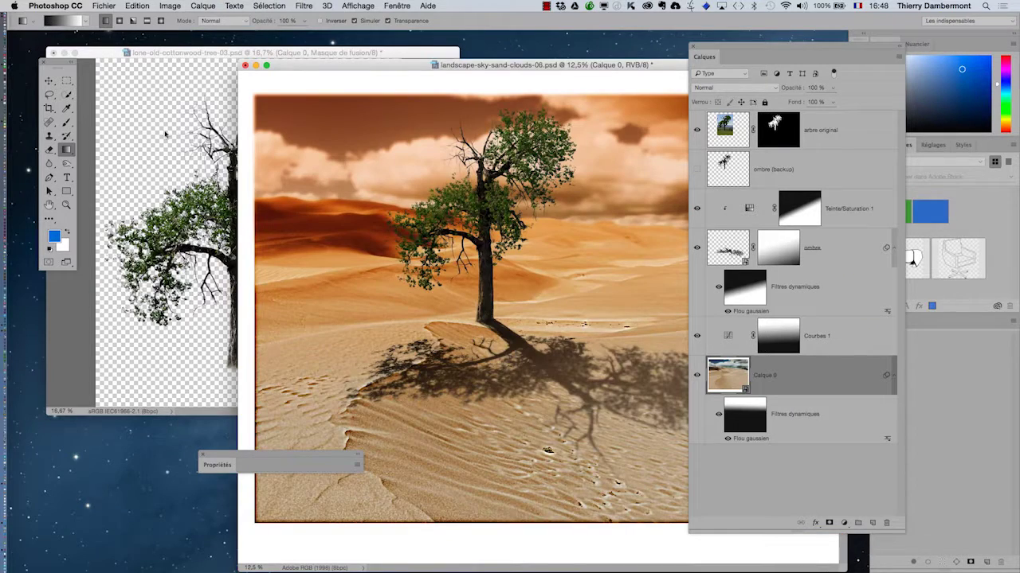
left_click(64, 54)
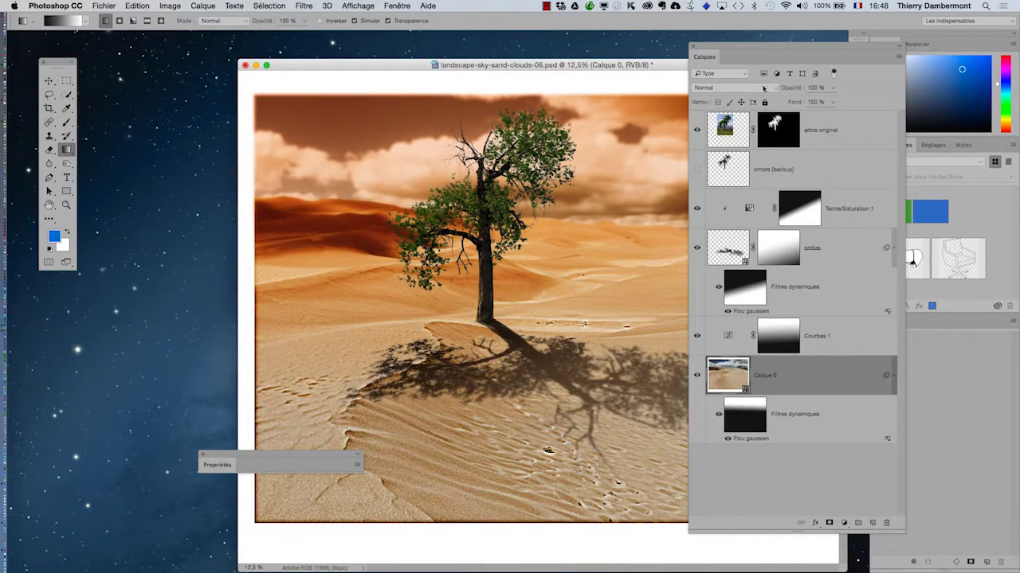
key("shift+Tab")
- Move and resize the landscape-sky-sand-clouds-06 window into a tall, narrow frame showing the tree and its shadow at 12.5% zoom
left_click_drag(554, 67, 481, 60)
left_click(500, 205, "alt")
left_click_drag(381, 61, 297, 45)
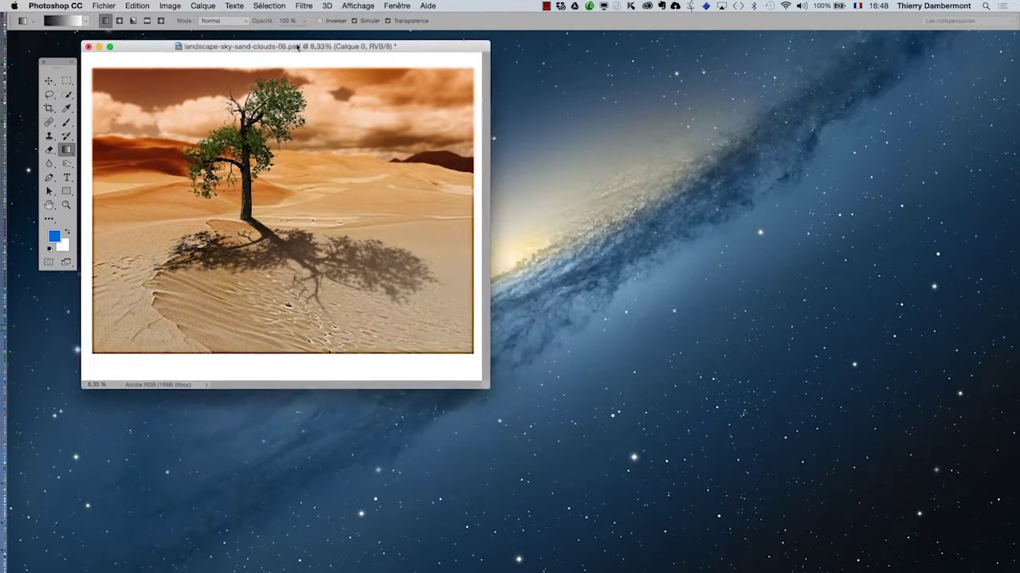
left_click_drag(486, 385, 528, 550)
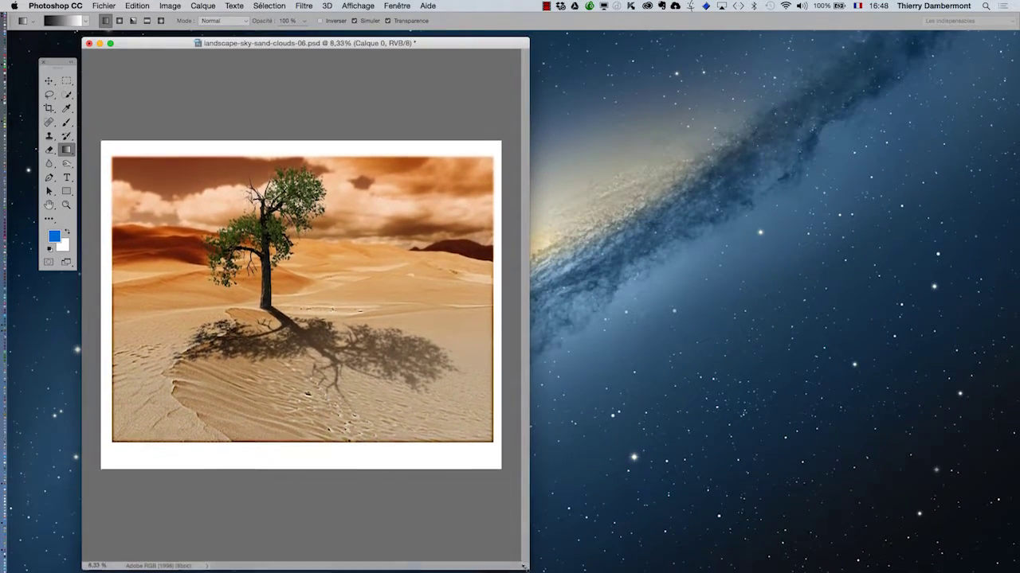
left_click(339, 360)
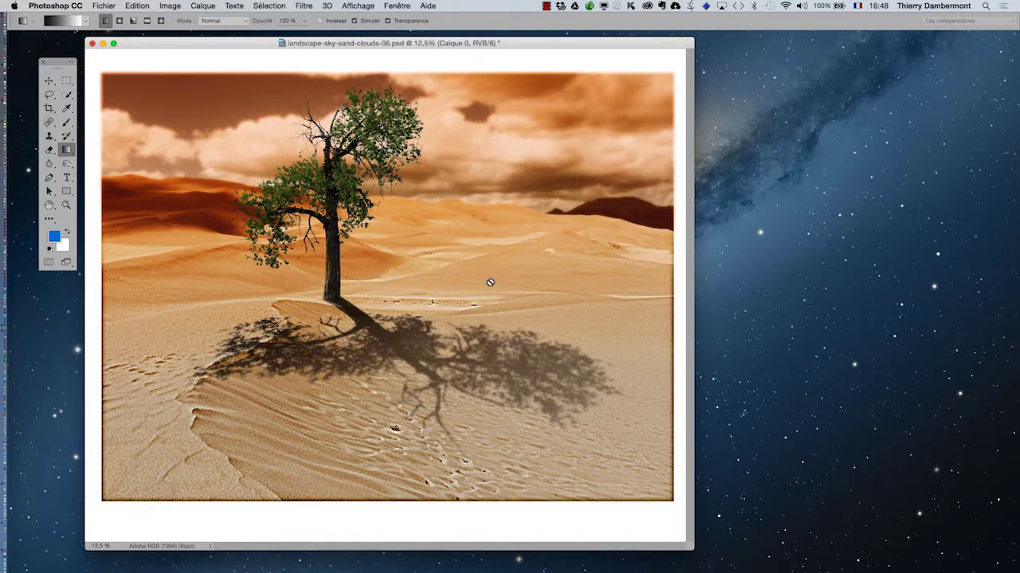
left_click(66, 205)
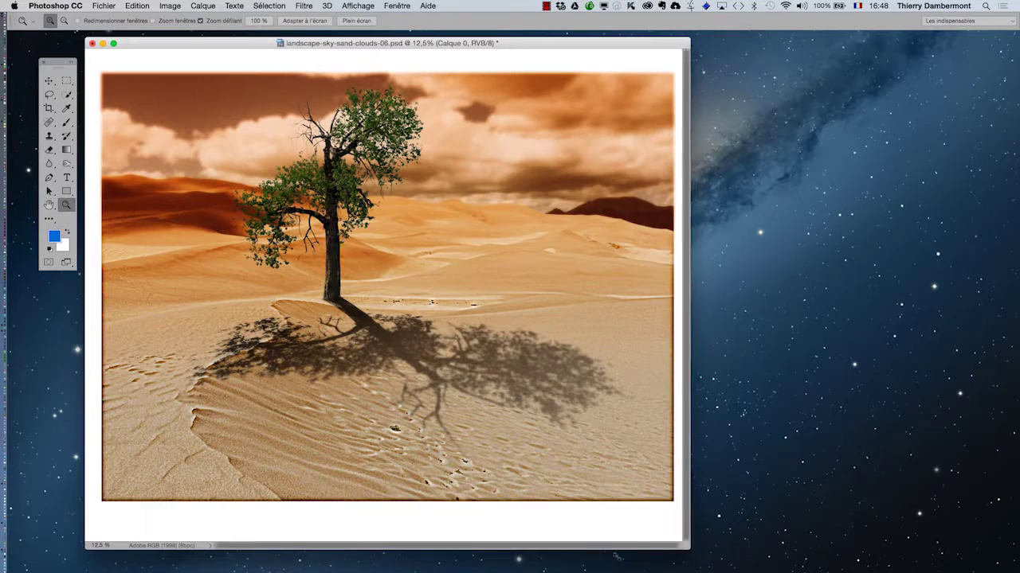
left_click_drag(689, 549, 479, 567)
key("h")
left_click_drag(359, 402, 342, 346)
- Show the Layers panel and open the contents of the Calque 0 smart object for editing
left_click(396, 5)
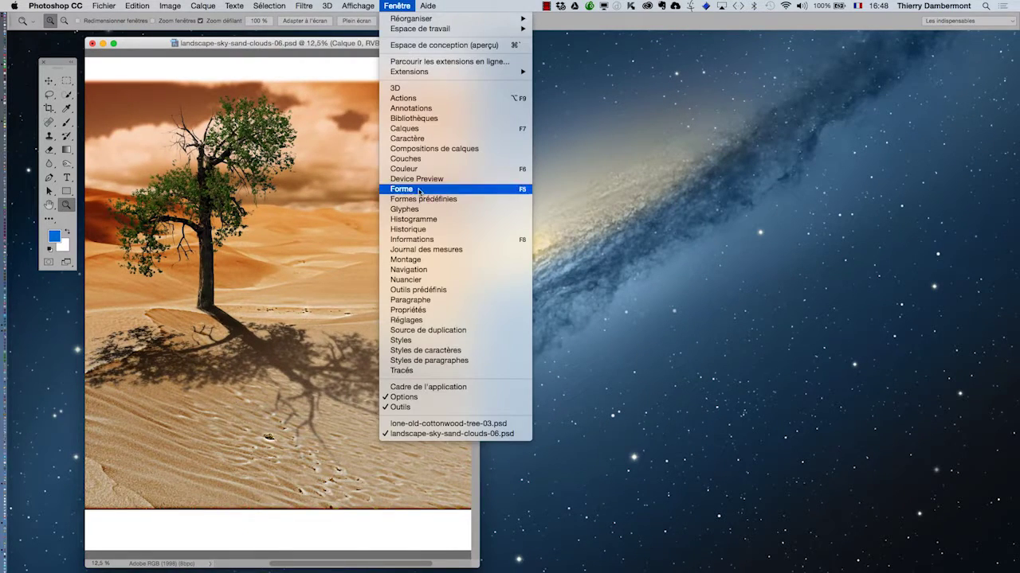
left_click(414, 130)
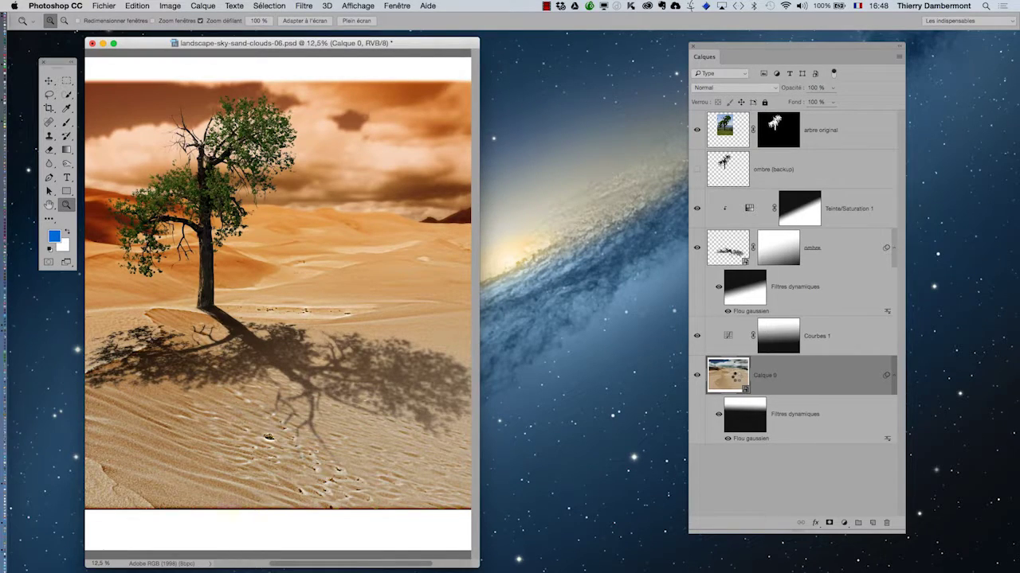
double_click(736, 380)
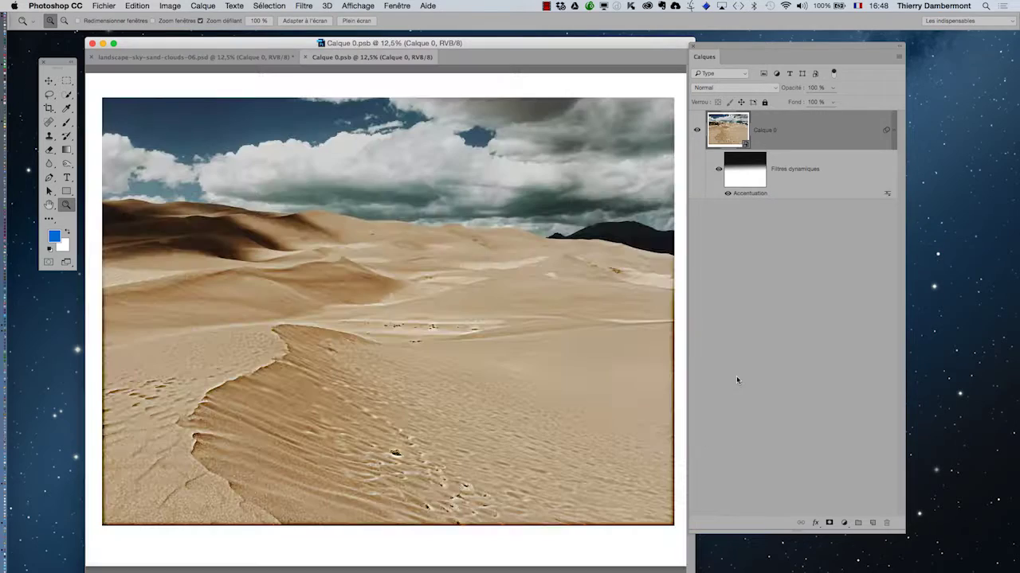
- Hide the Layers panel and detach Calque 0.psb into its own narrower window, clear of most of the landscape document
left_click(692, 46)
left_click_drag(596, 72, 567, 58)
left_click_drag(340, 61, 387, 120)
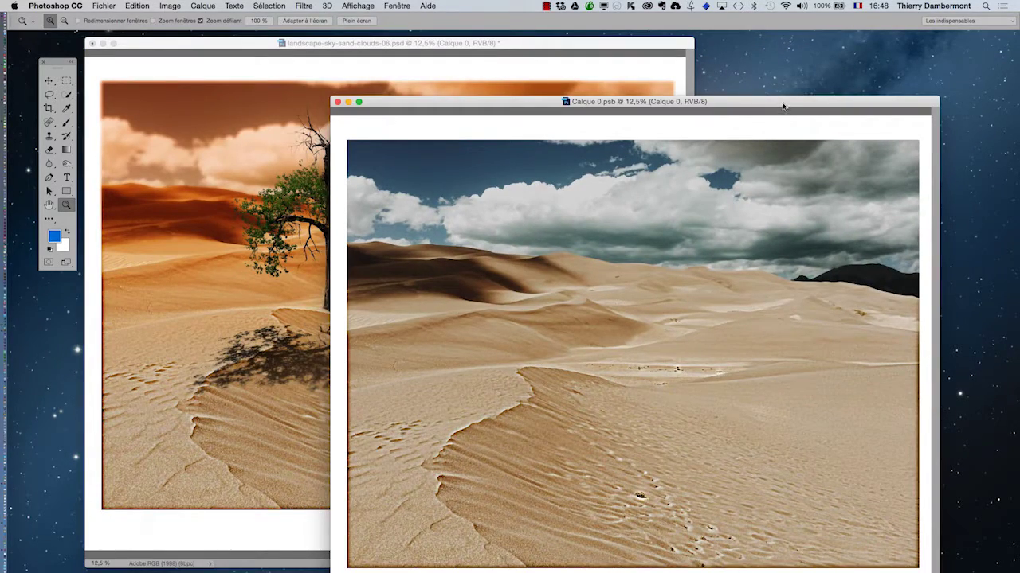
left_click_drag(783, 106, 802, 41)
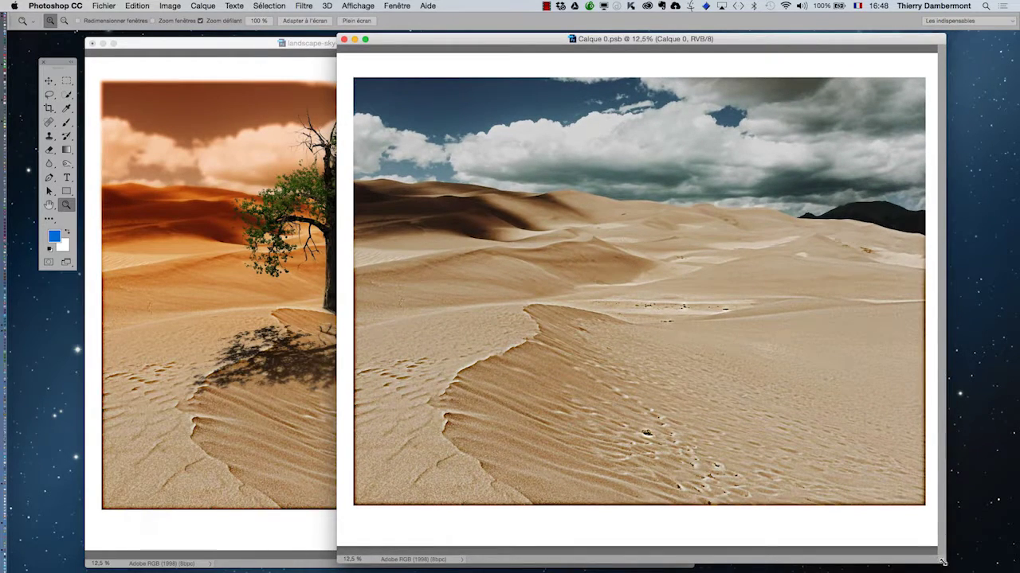
left_click_drag(942, 562, 716, 547)
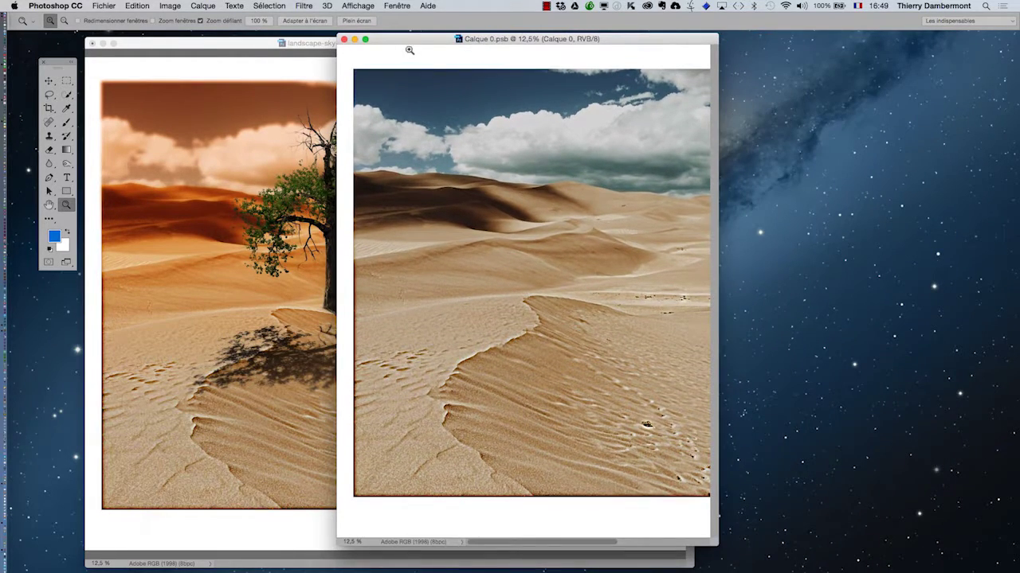
left_click_drag(413, 38, 769, 44)
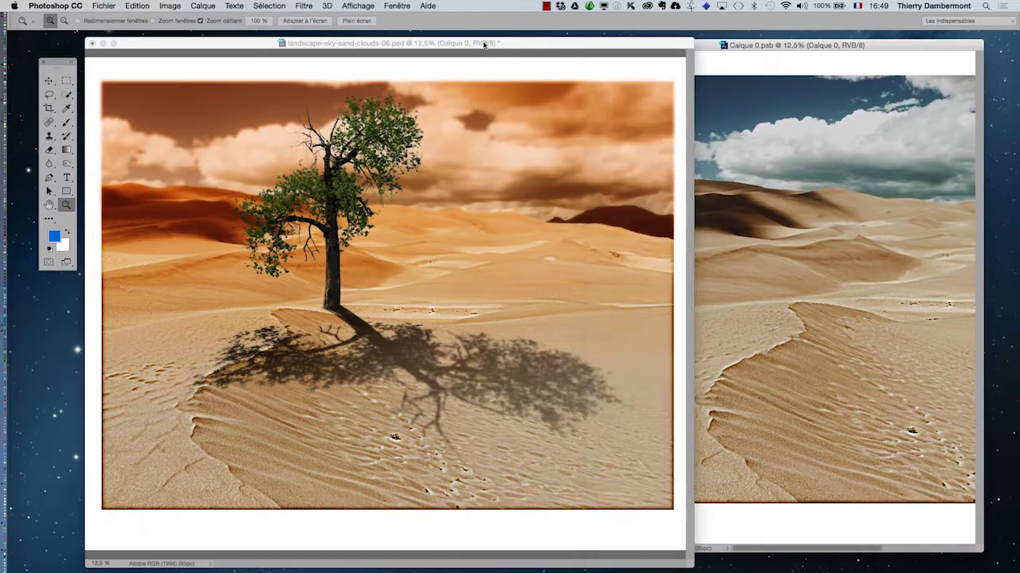
- Resize and align the landscape document and Calque 0.psb windows so that both images sit side by side
left_click(559, 333)
left_click_drag(690, 566, 500, 557)
left_click_drag(357, 374, 305, 373)
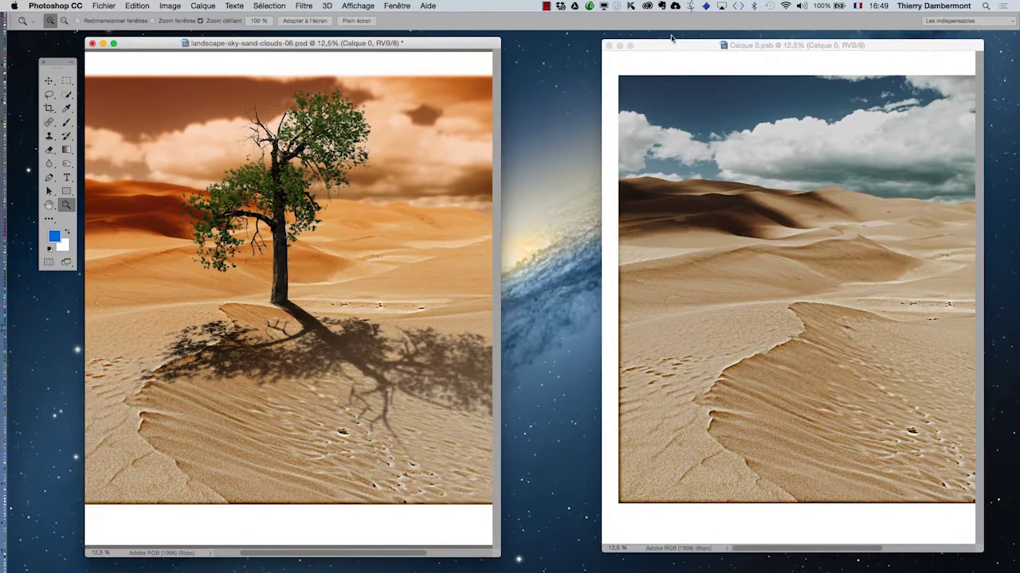
left_click(653, 46)
left_click_drag(653, 46, 568, 42)
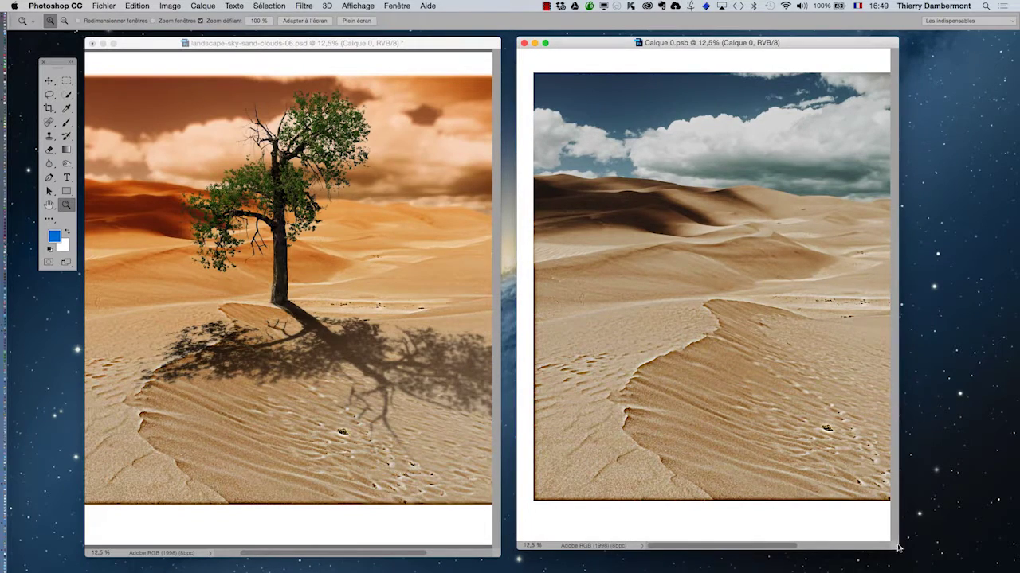
left_click_drag(897, 548, 928, 560)
- Show the Layers panel between the two windows and select the filter mask of Calque 0 in Calque 0.psb
left_click(397, 6)
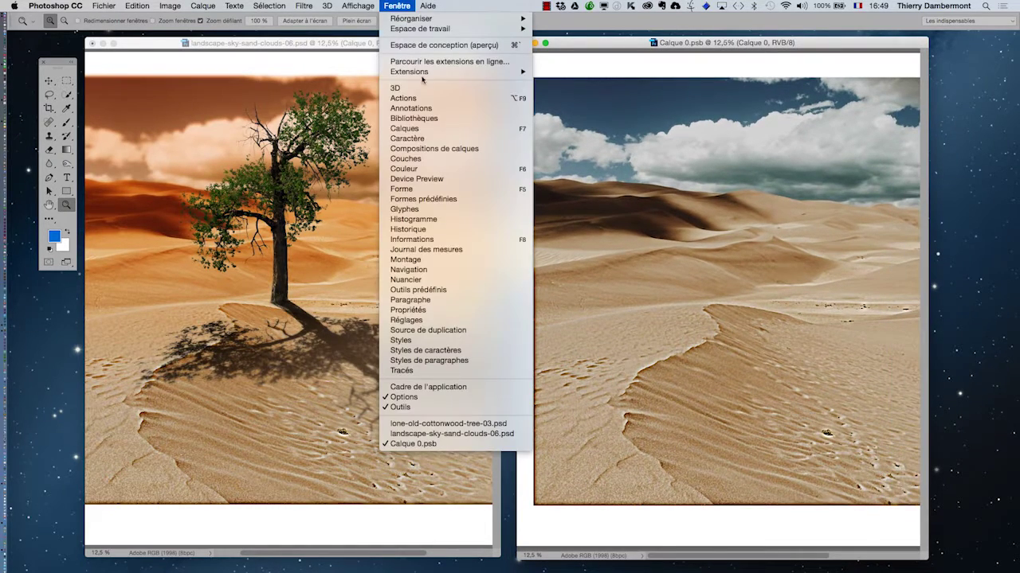
left_click(421, 128)
left_click_drag(728, 47, 363, 71)
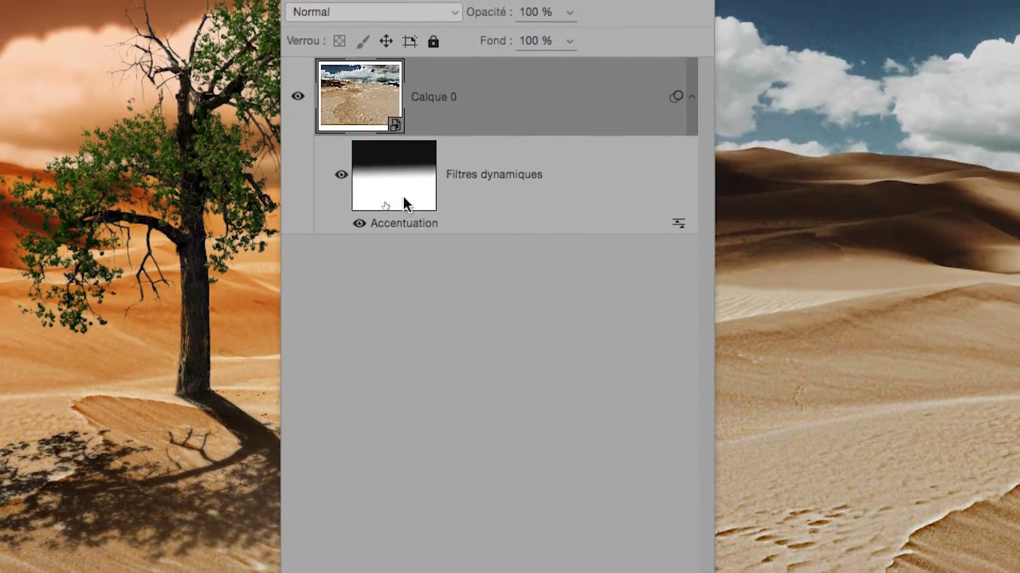
left_click(403, 184)
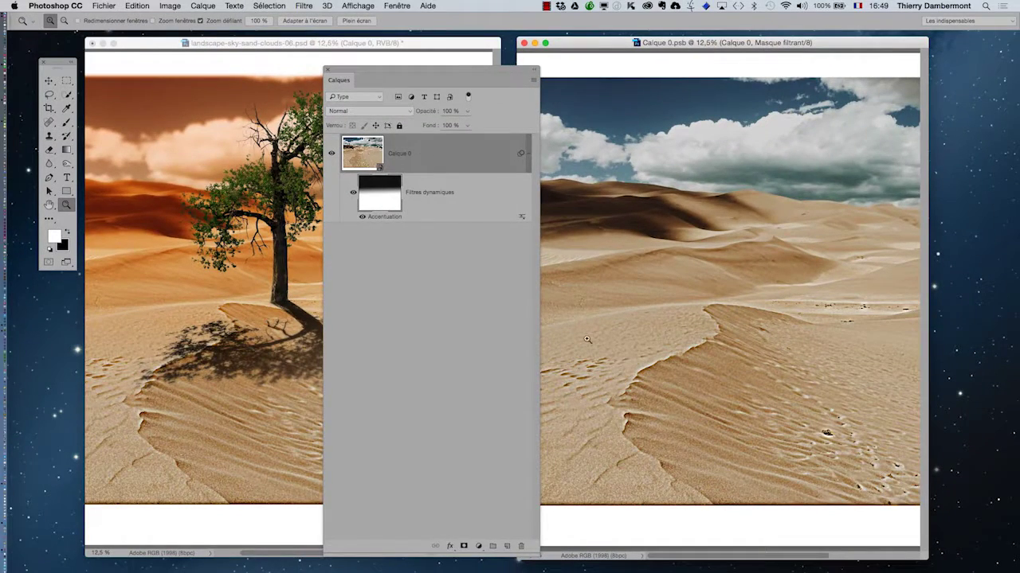
- Set the Accentuation smart filter in Calque 0.psb to a gain of 208% and a radius of 13.5 pixels
double_click(381, 217)
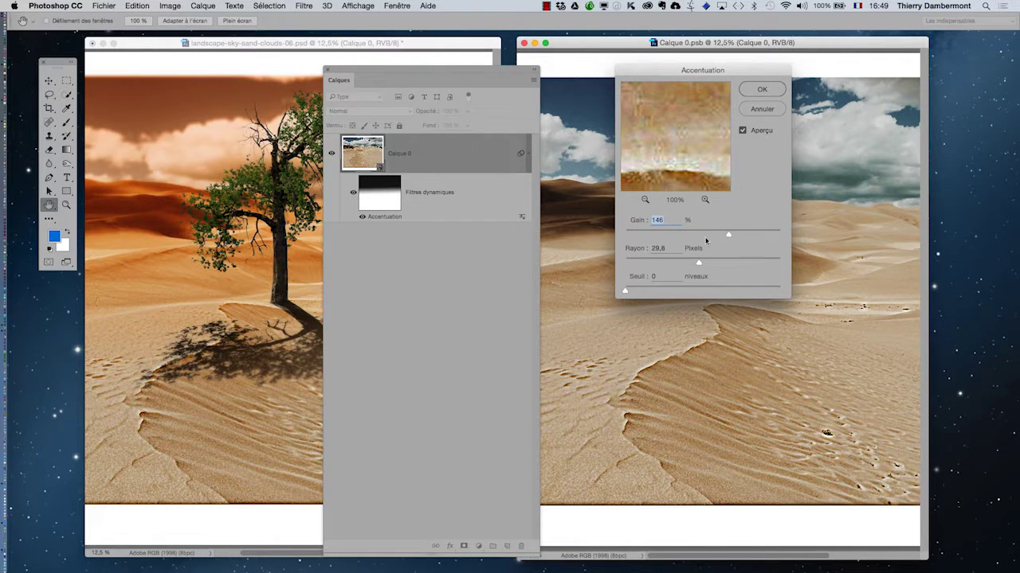
key("Tab")
type("13,5")
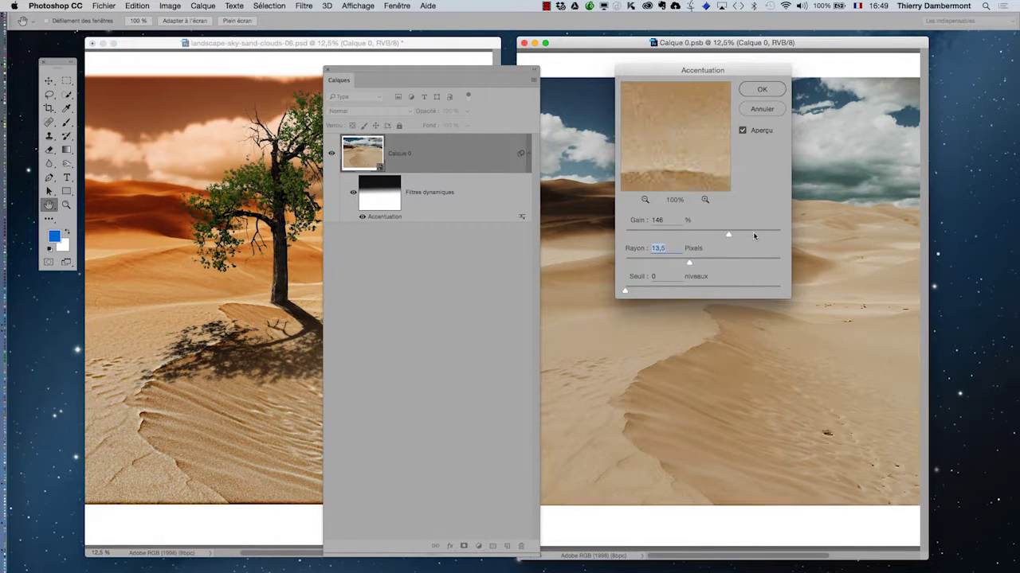
left_click_drag(754, 235, 750, 235)
key("alt")
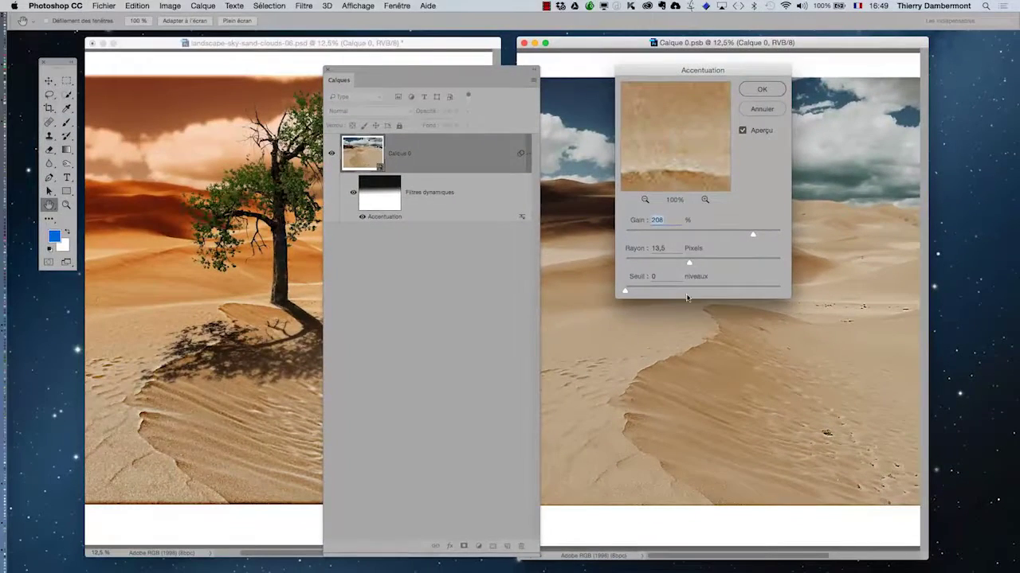
left_click(762, 90)
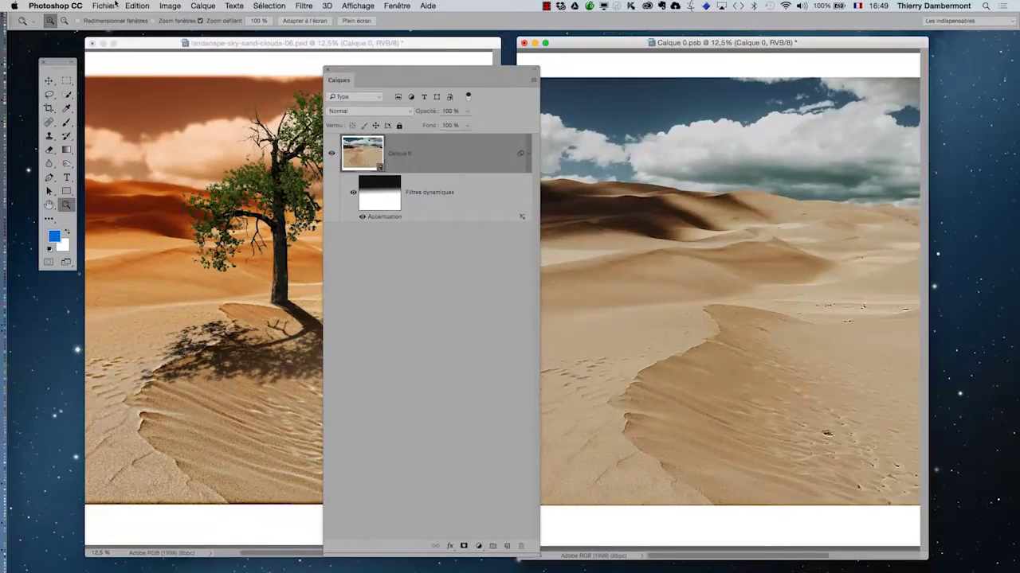
- Save Calque 0.psb to update the parent smart object, and check the landscape document while it saves
left_click(115, 5)
left_click(247, 184)
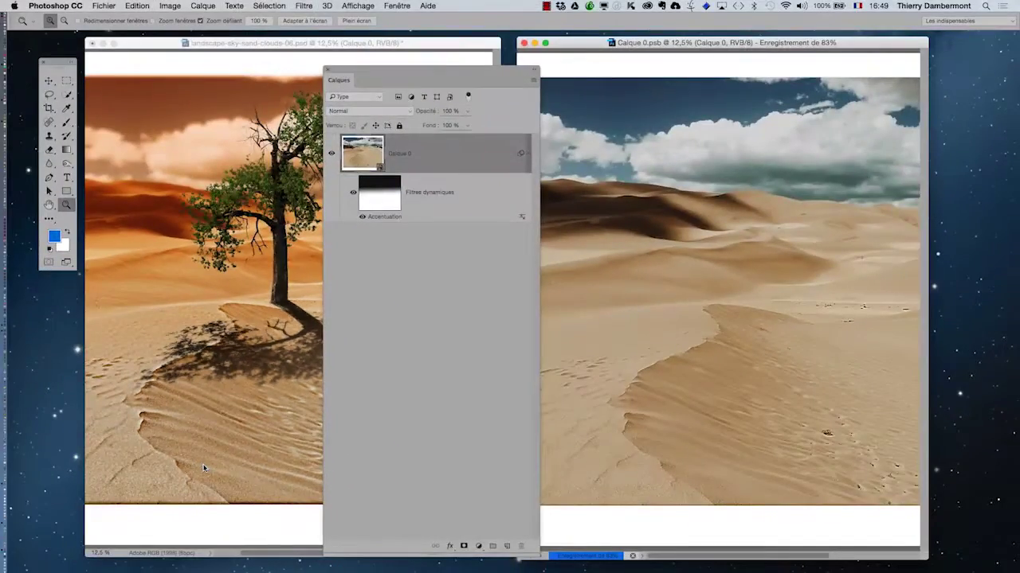
left_click(200, 48)
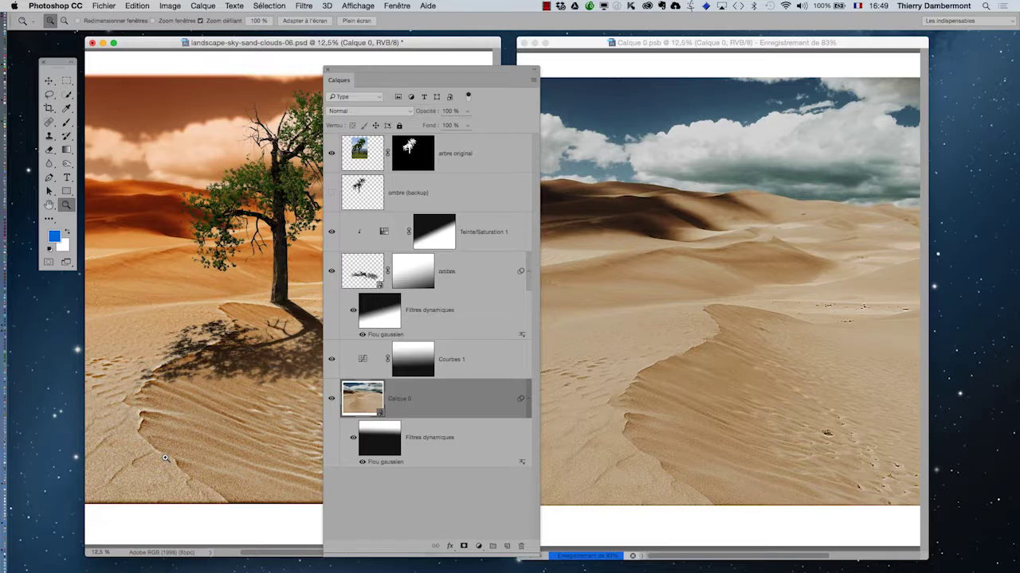
left_click(587, 51)
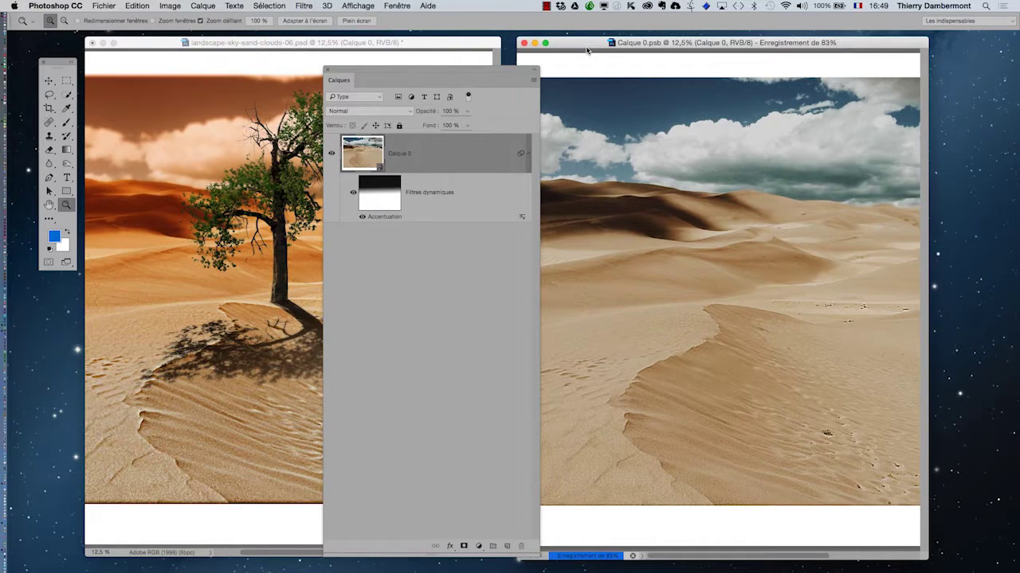
- Check the landscape document against Calque 0.psb while the smart object finishes saving
left_click(266, 47)
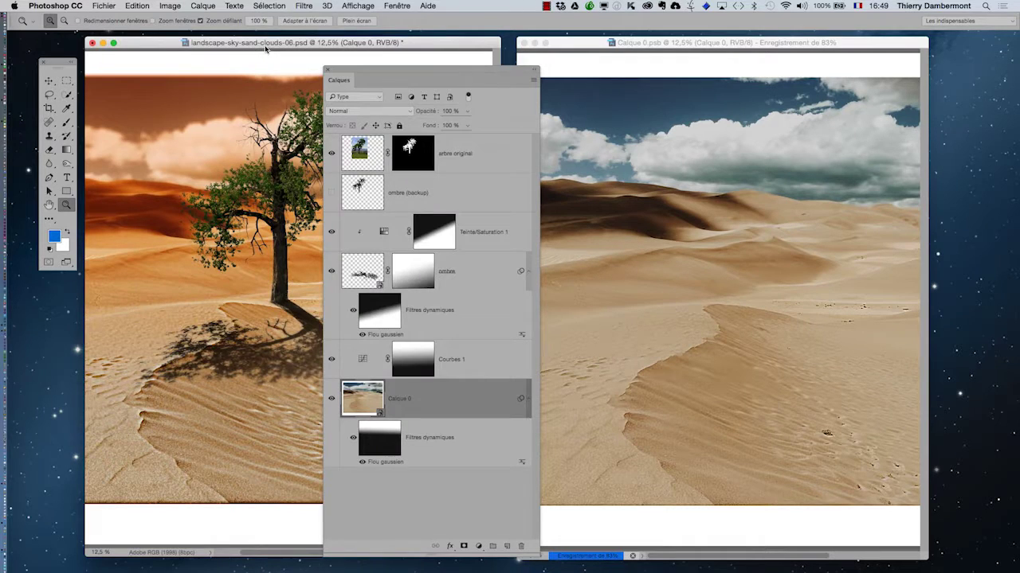
left_click(598, 47)
left_click(103, 6)
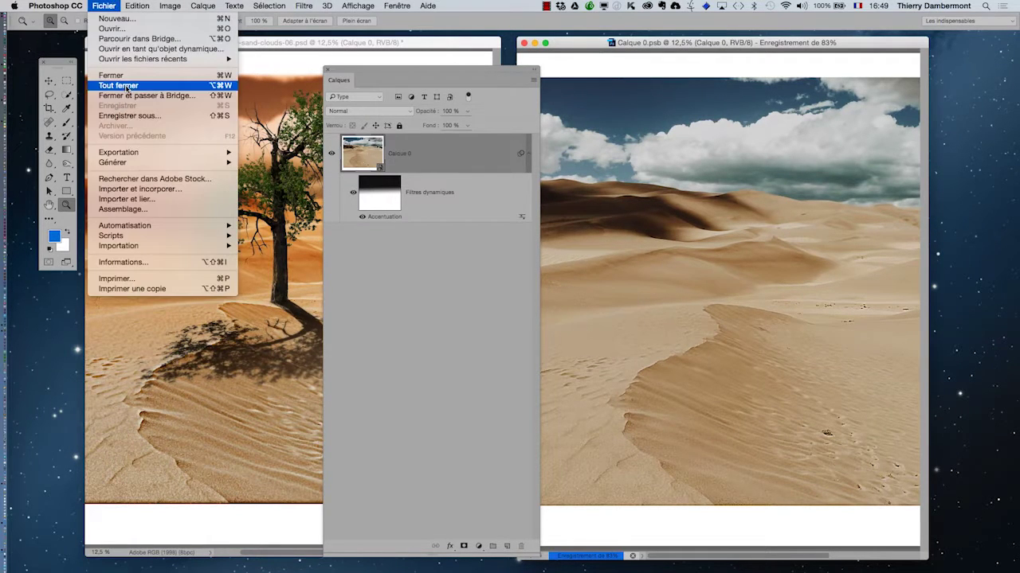
left_click(423, 235)
left_click(236, 44)
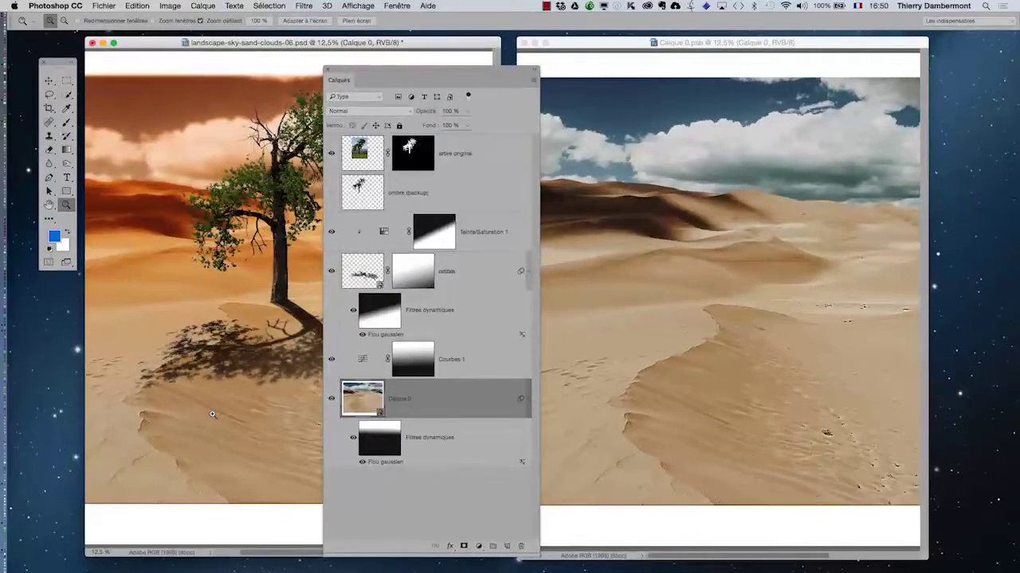
- Add a Teinte/Saturation adjustment layer above Calque 0 in Calque 0.psb and enable its Coloriser option
left_click(582, 50)
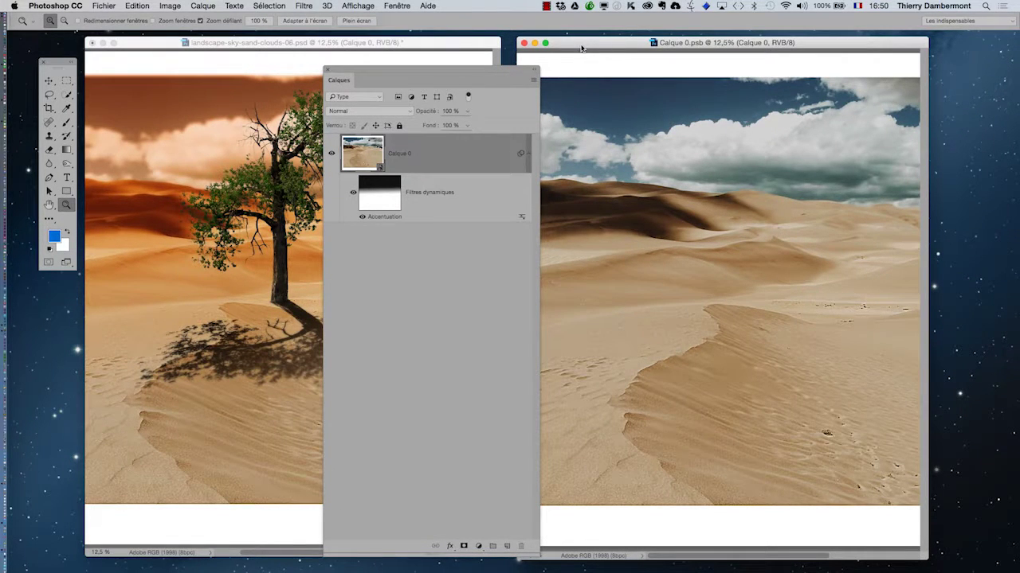
left_click(202, 6)
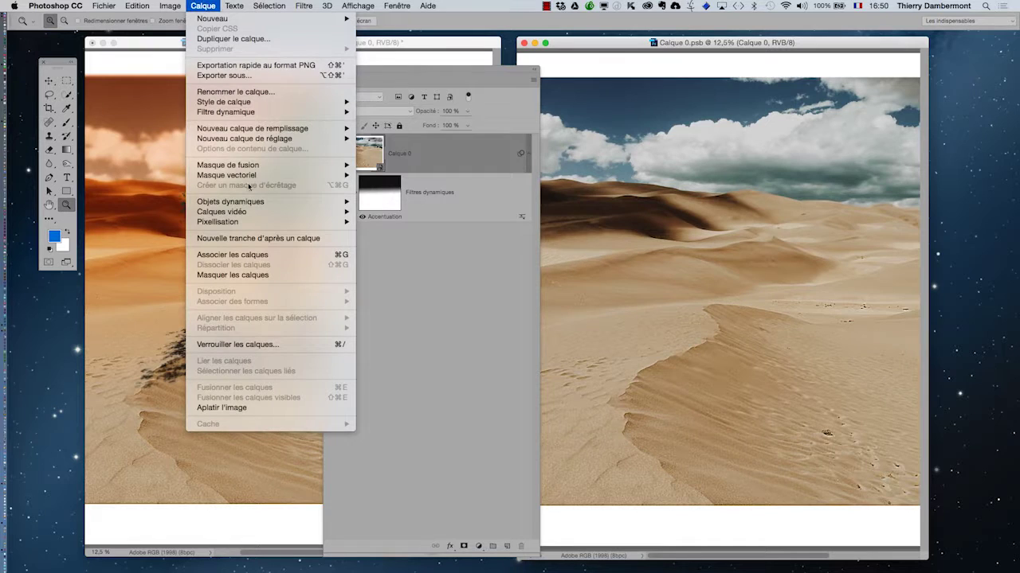
mouse_move(287, 140)
left_click(428, 196)
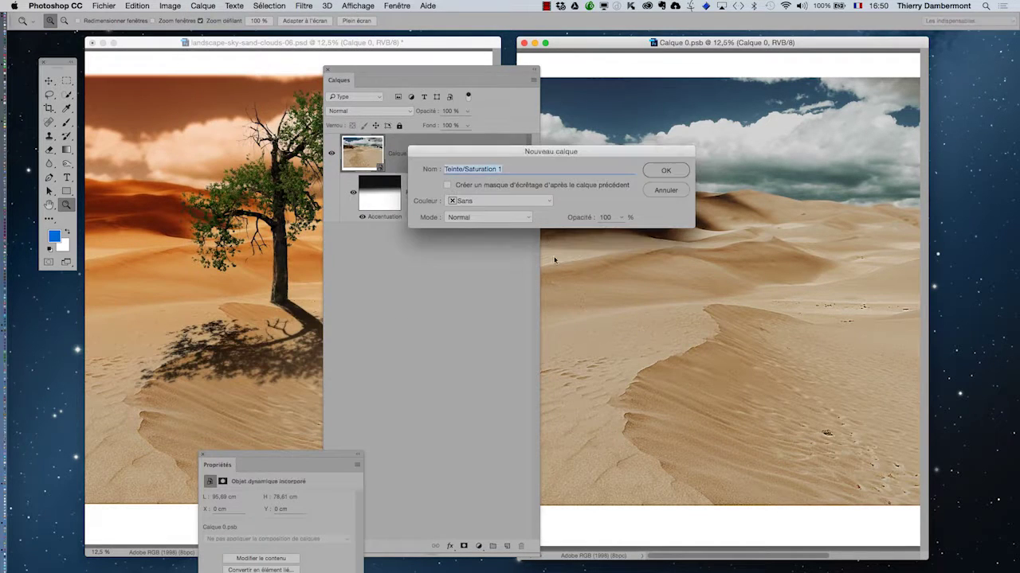
left_click(660, 172)
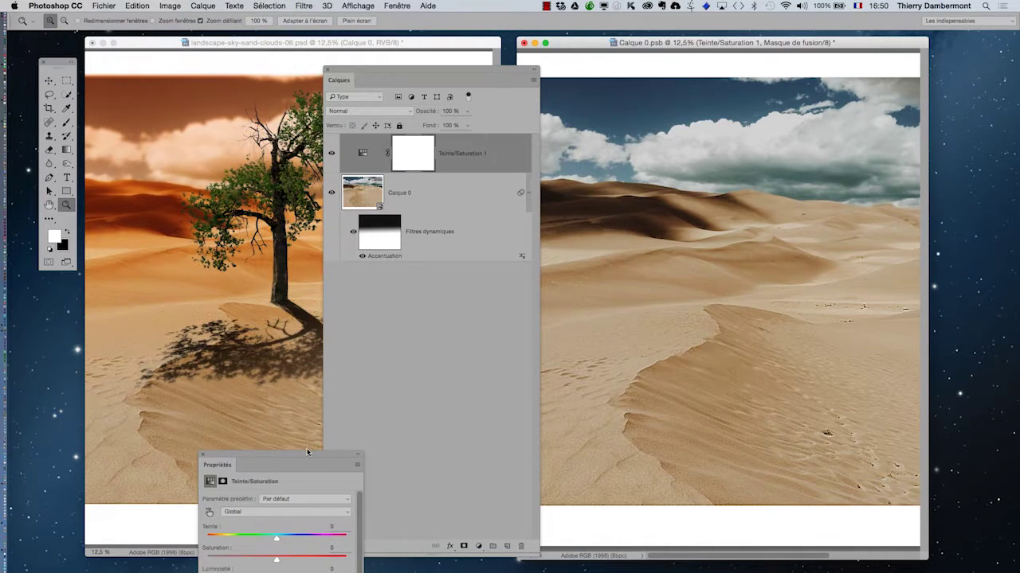
left_click_drag(308, 453, 492, 285)
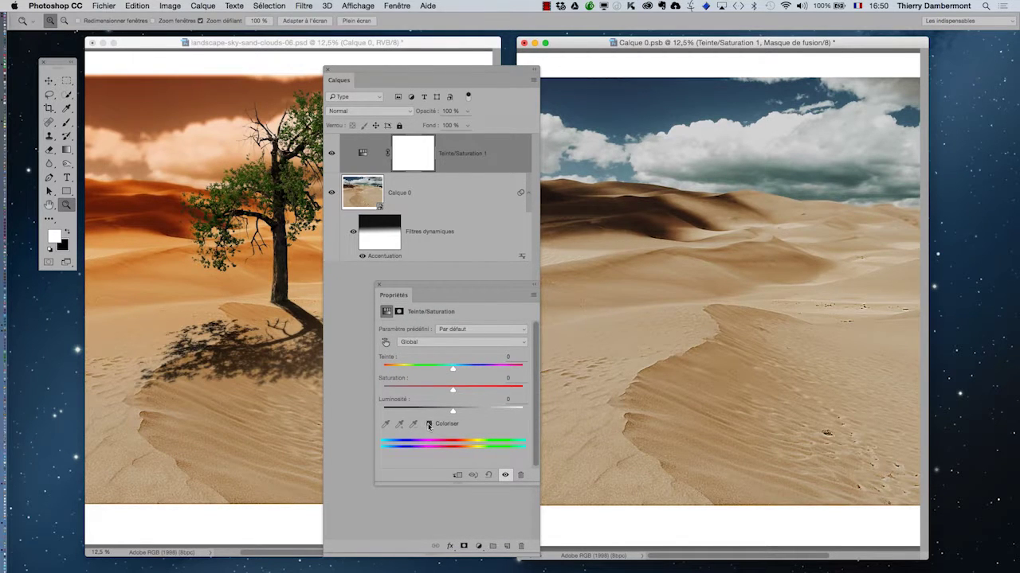
left_click(428, 424)
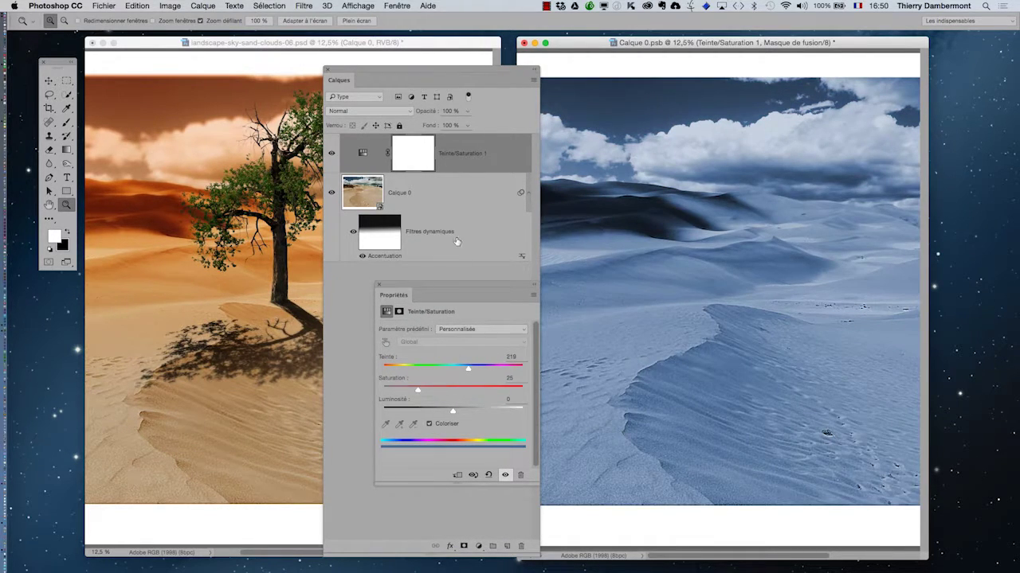
left_click(378, 285)
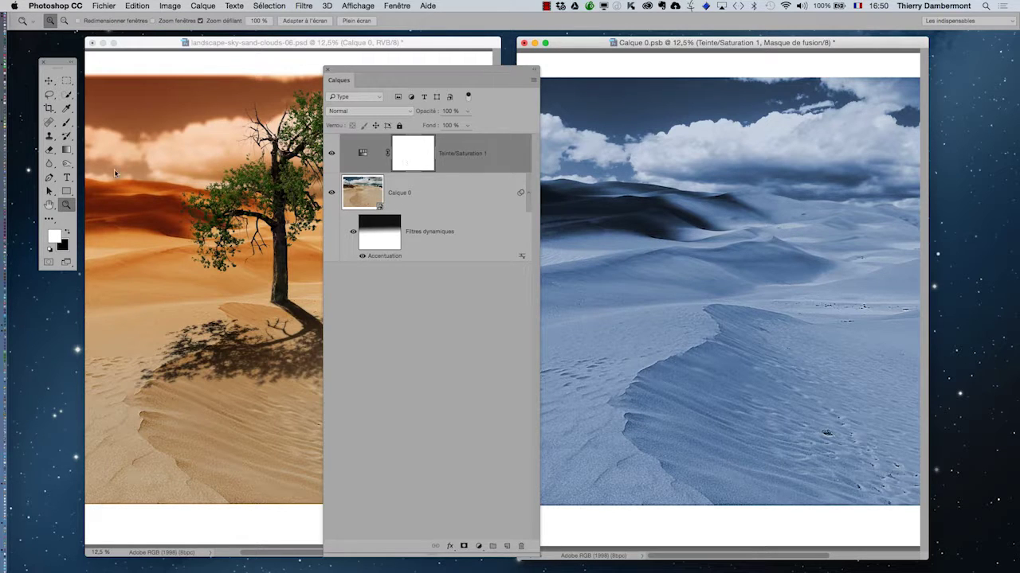
- Draw a vertical black-to-white gradient on the Teinte/Saturation mask in Calque 0.psb, limiting the blue tint to the foreground sand
key("g")
left_click(191, 214)
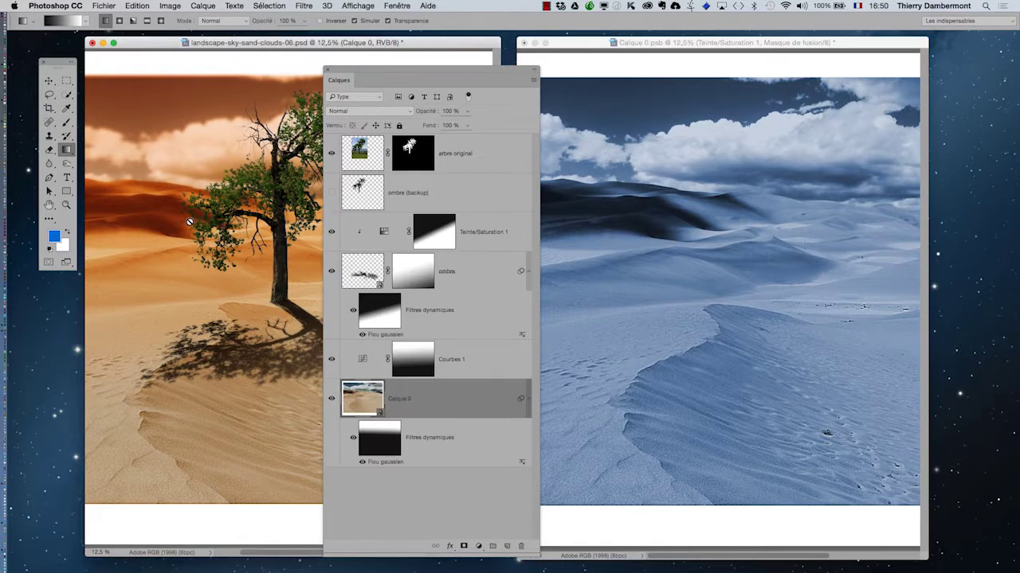
left_click(699, 44)
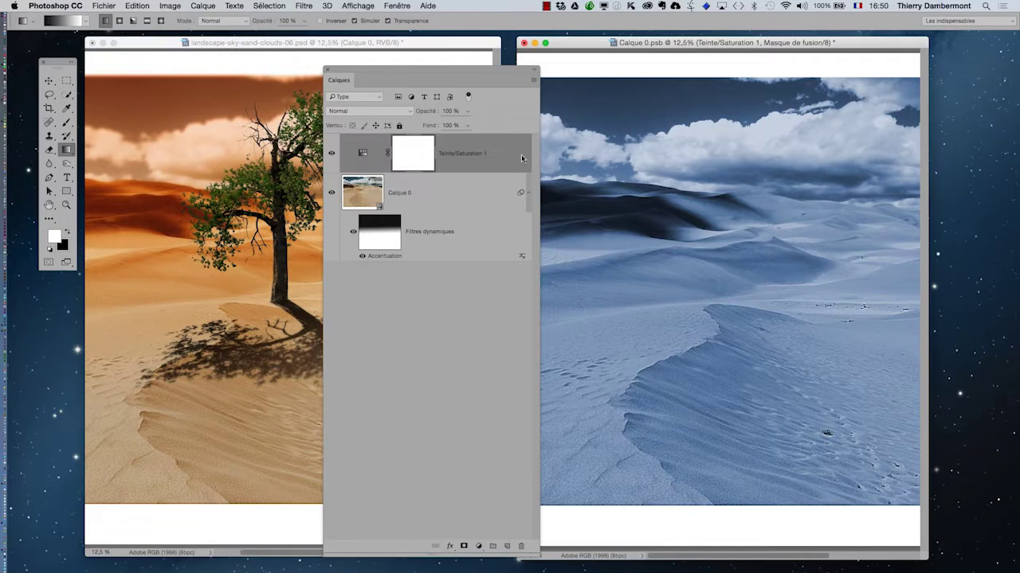
left_click_drag(730, 201, 730, 199)
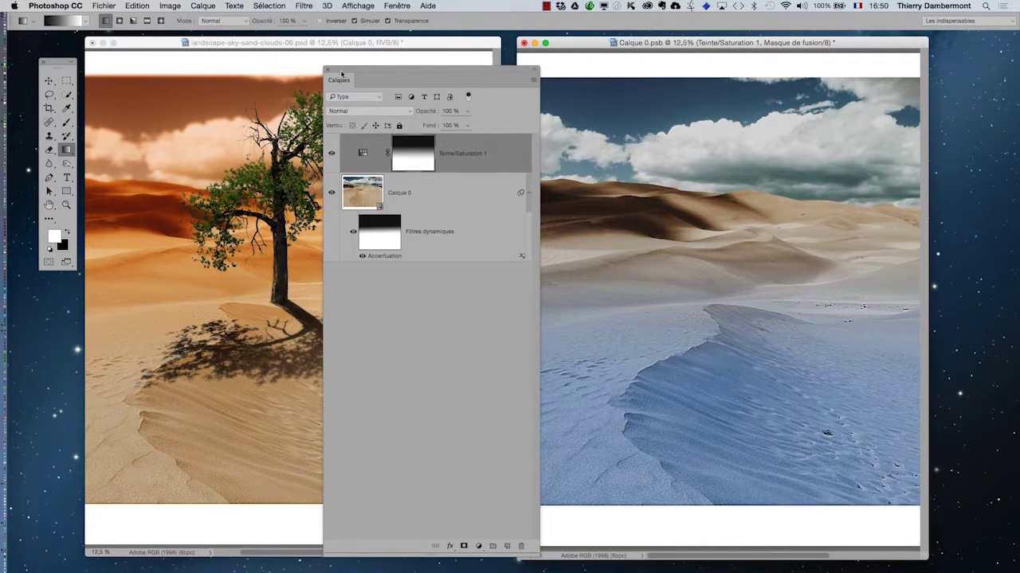
- Save and close Calque 0.psb to update the smart object, and move the Layers panel clear of the landscape image
left_click(106, 5)
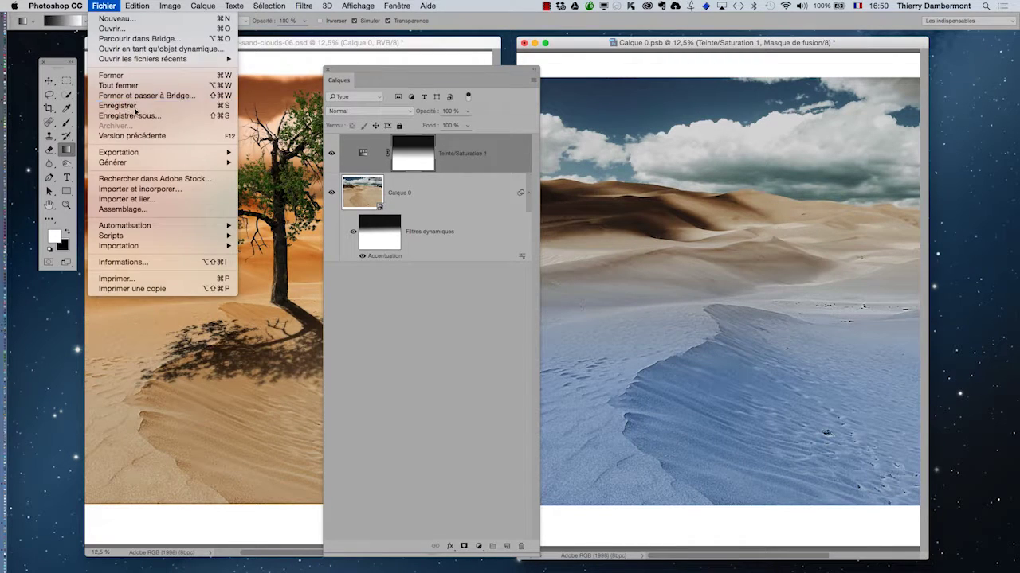
left_click(141, 114)
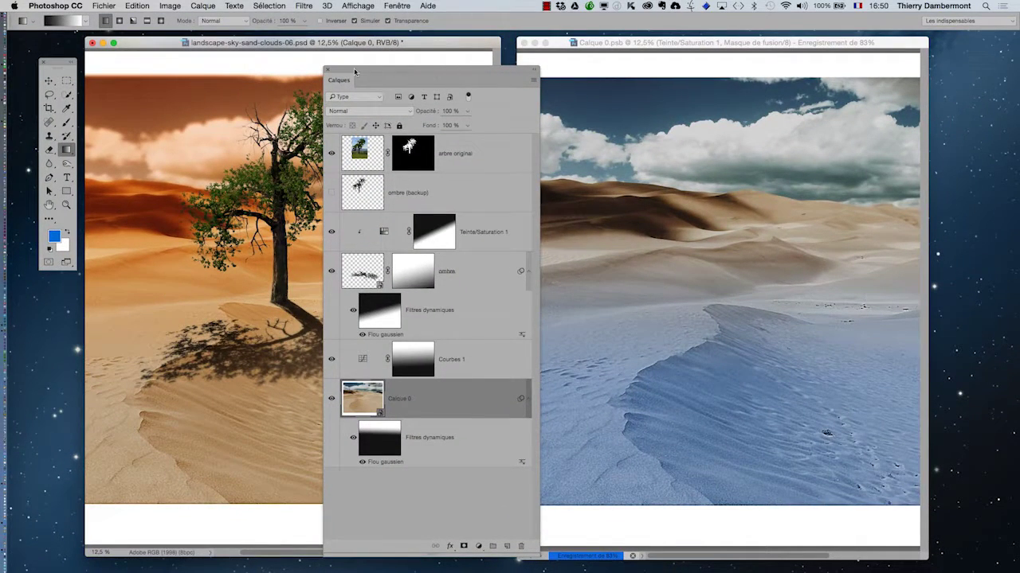
left_click(524, 42)
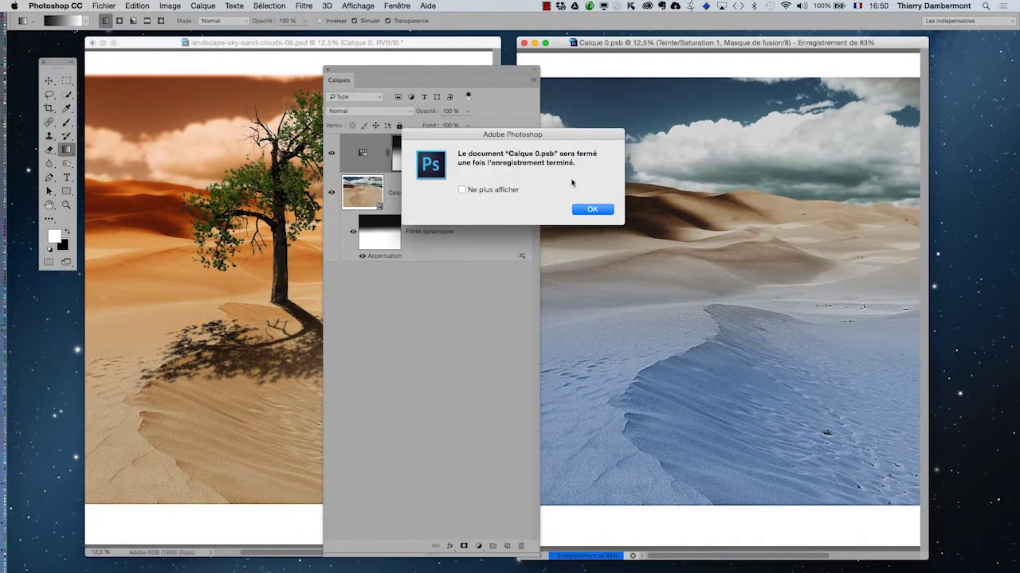
left_click(591, 210)
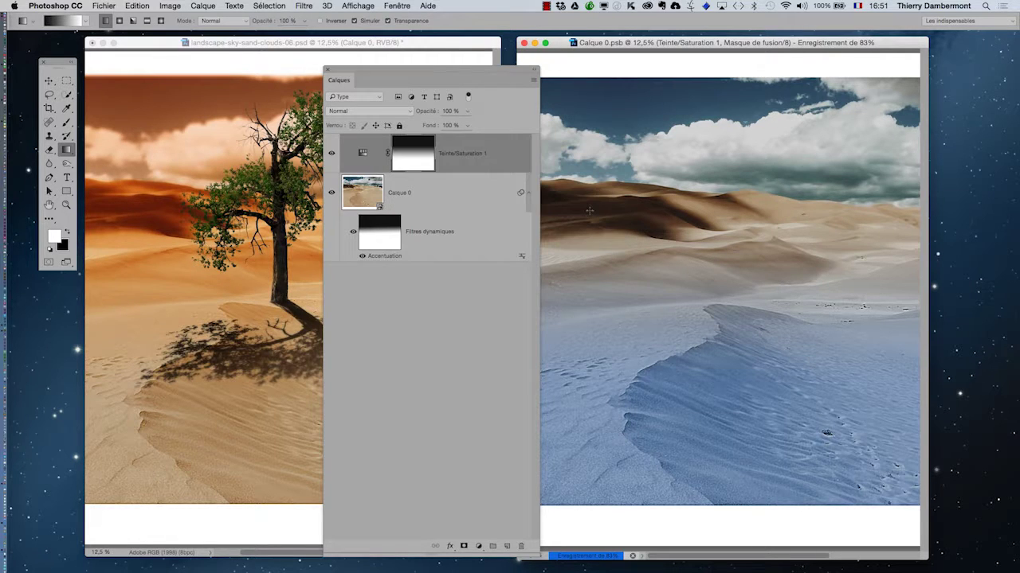
left_click_drag(355, 70, 790, 194)
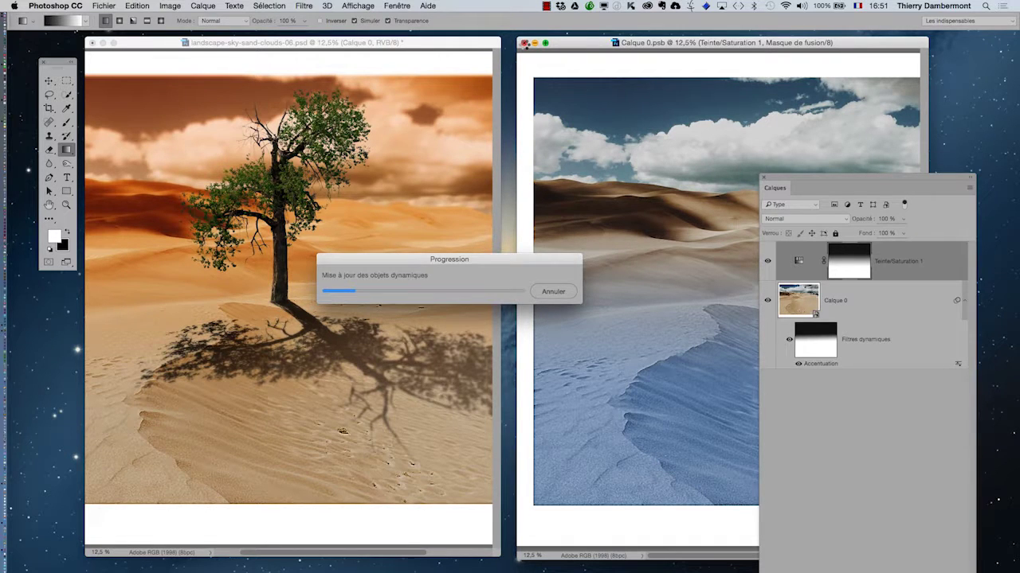
left_click(522, 42)
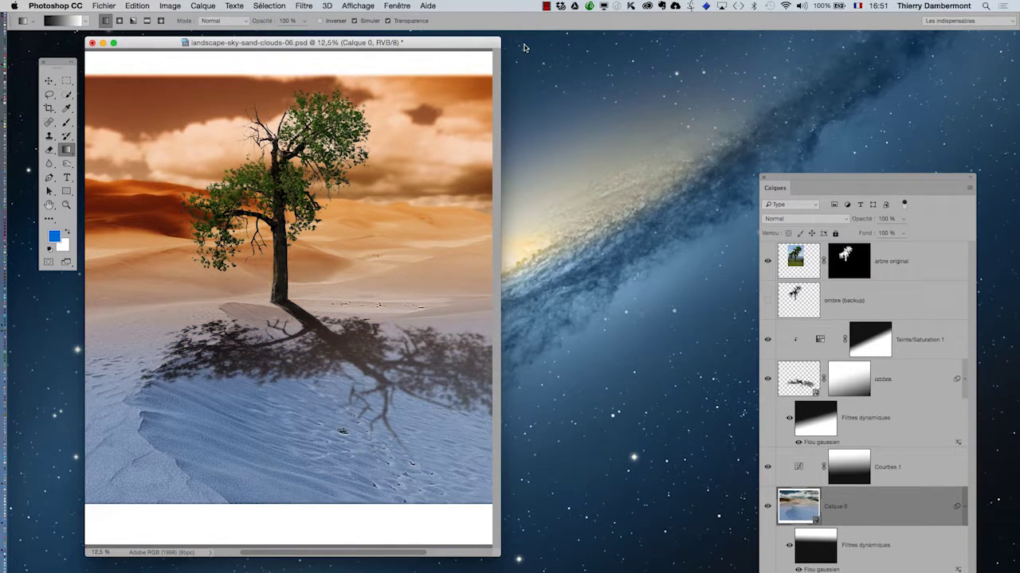
- Show the landscape document in full-screen mode with the menu bar, and fit the Layers panel beside the image
key("f")
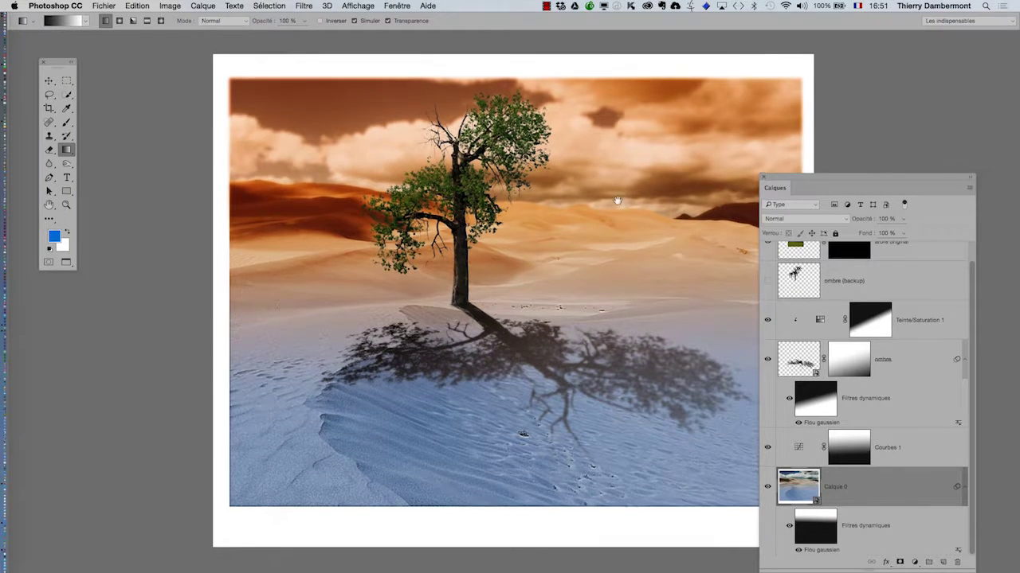
left_click_drag(620, 202, 529, 186)
left_click_drag(773, 187, 757, 50)
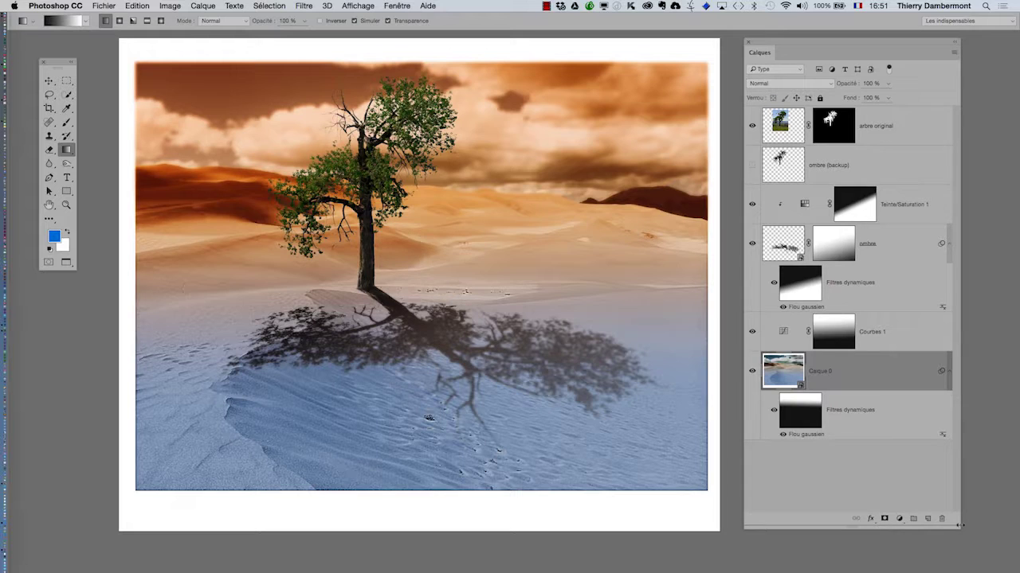
left_click_drag(957, 526, 978, 499)
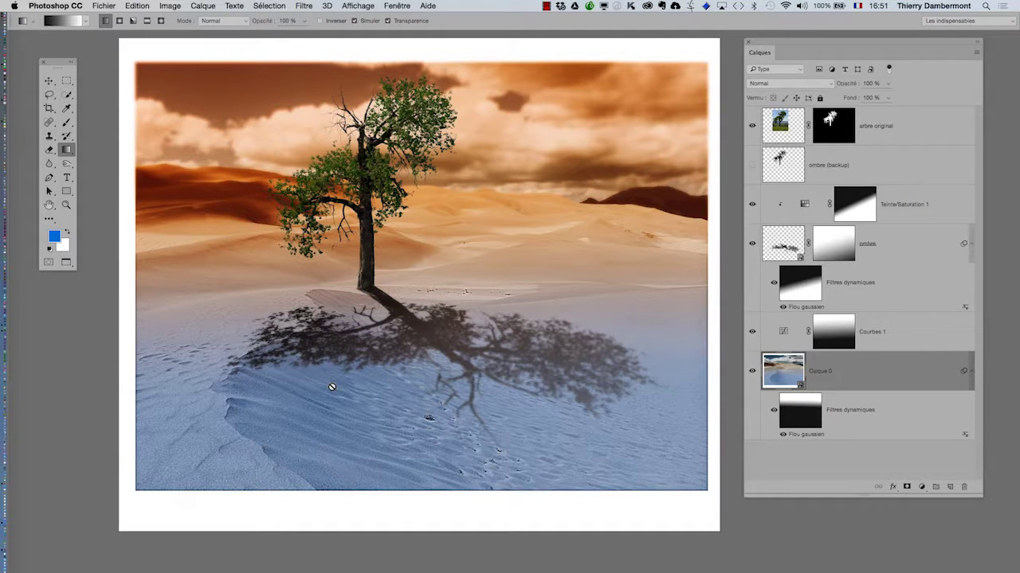
- Raise the midtones of the Vert channel curve in the Courbes 1 adjustment layer
scroll(363, 368, "up", 1)
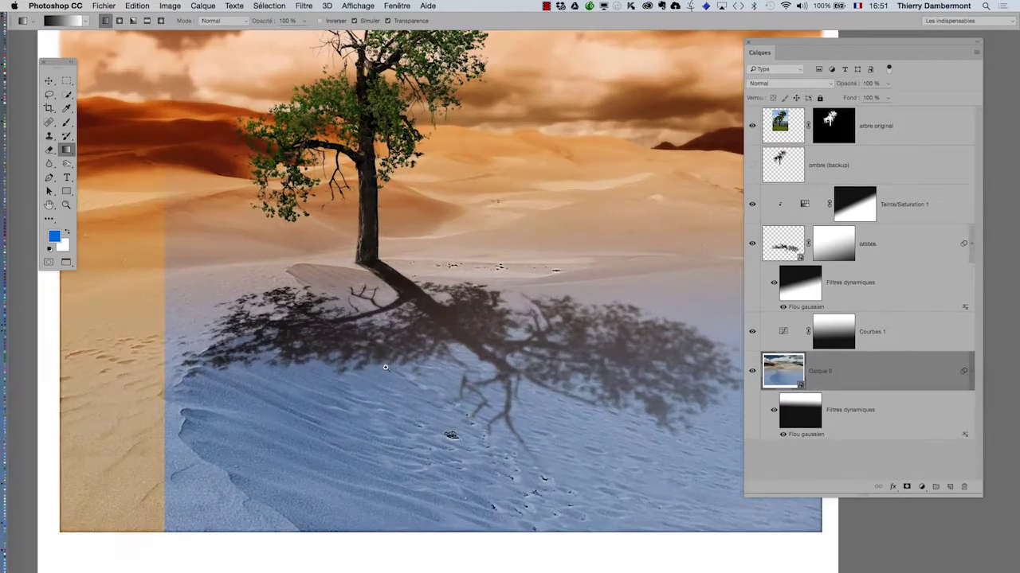
left_click_drag(447, 306, 462, 392)
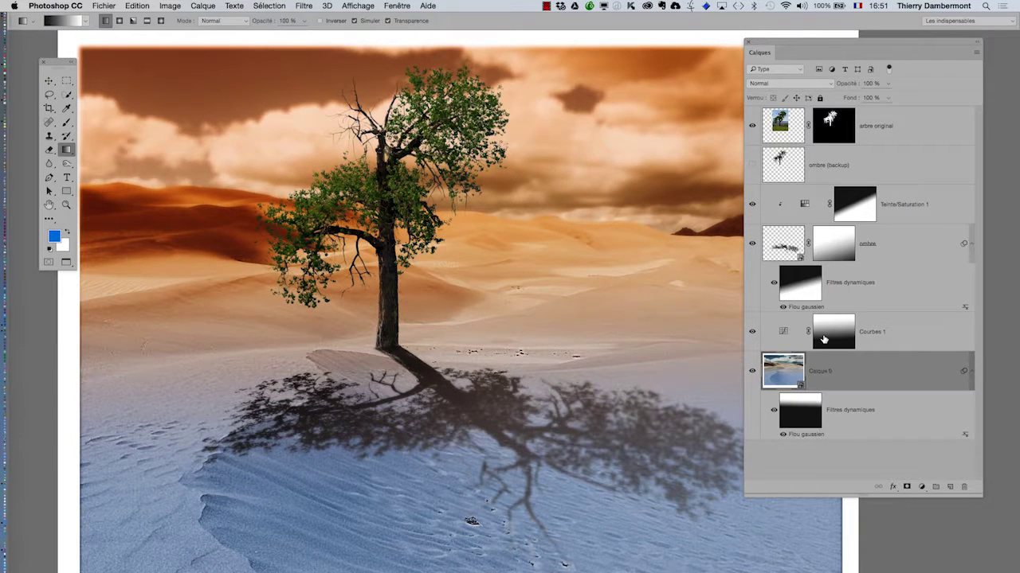
left_click(783, 338)
double_click(783, 338)
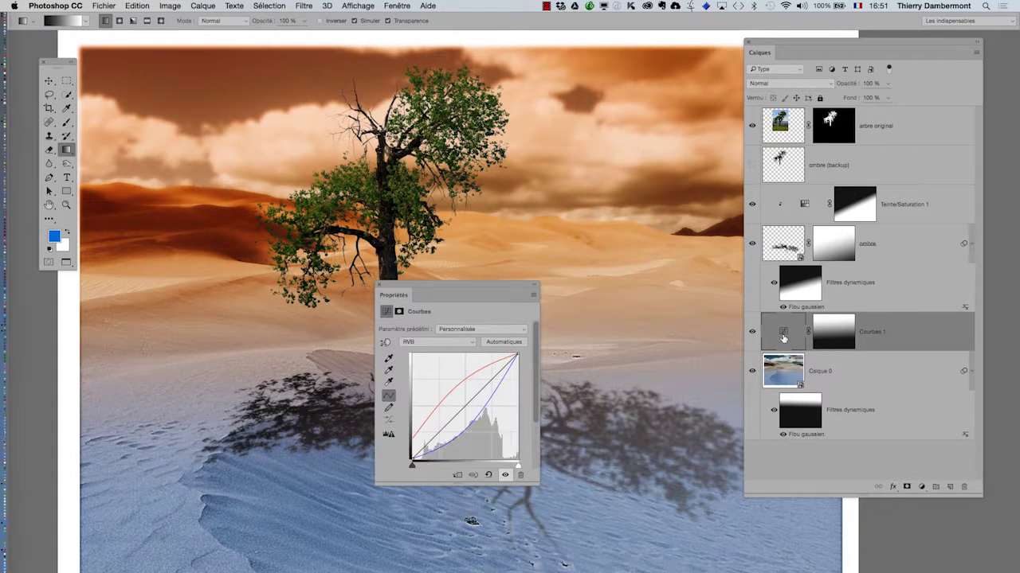
left_click(414, 342)
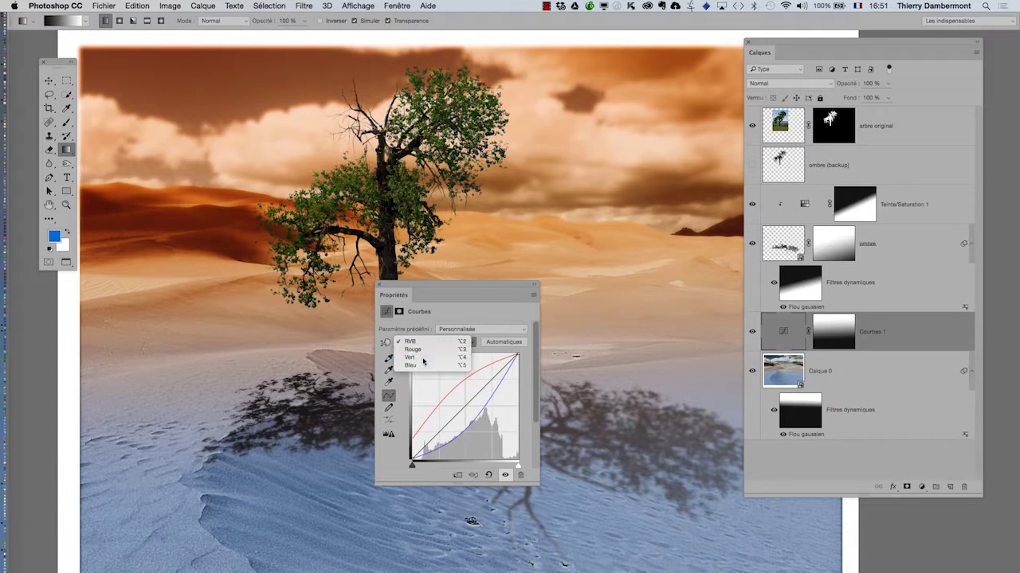
left_click(426, 362)
mouse_move(461, 398)
left_mouse_down()
mouse_move(451, 370)
mouse_move(455, 390)
left_mouse_up()
- Raise the Rouge channel curve of Courbes 1 strongly to give the sky a golden-orange tone
left_click(430, 341)
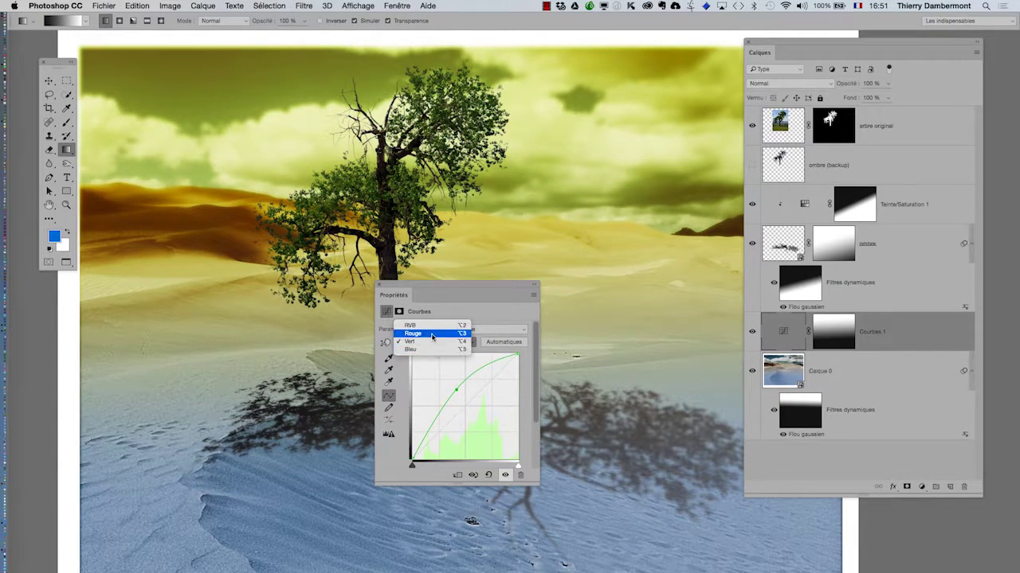
left_click(422, 331)
left_click_drag(453, 393, 448, 372)
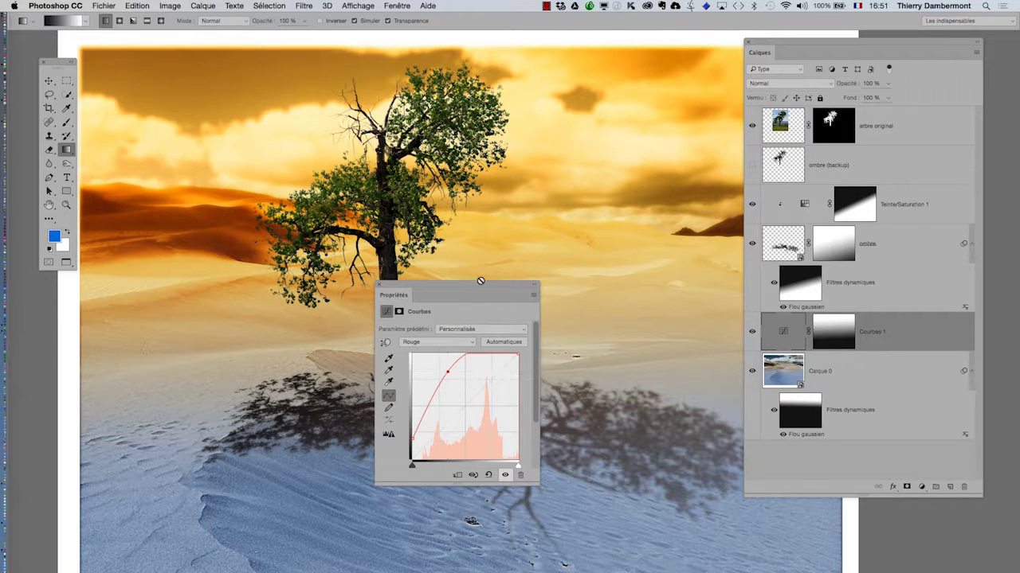
left_click(379, 284)
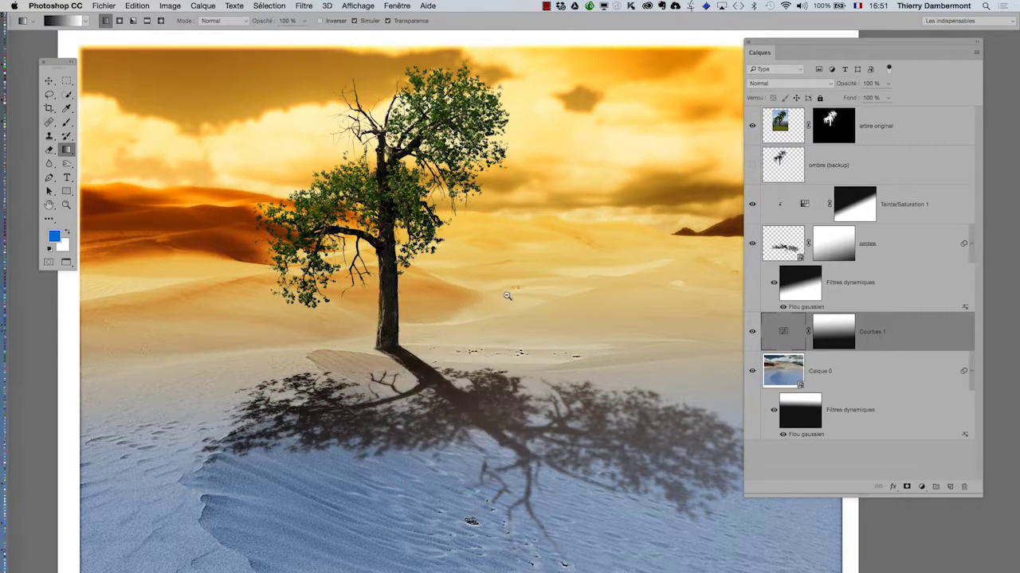
- Save the landscape document as a new Photoshop file named landscape-sky-sand-clouds-07.psd in the arbre folder
key("super+minus")
key("super+minus")
left_click_drag(509, 350, 399, 304)
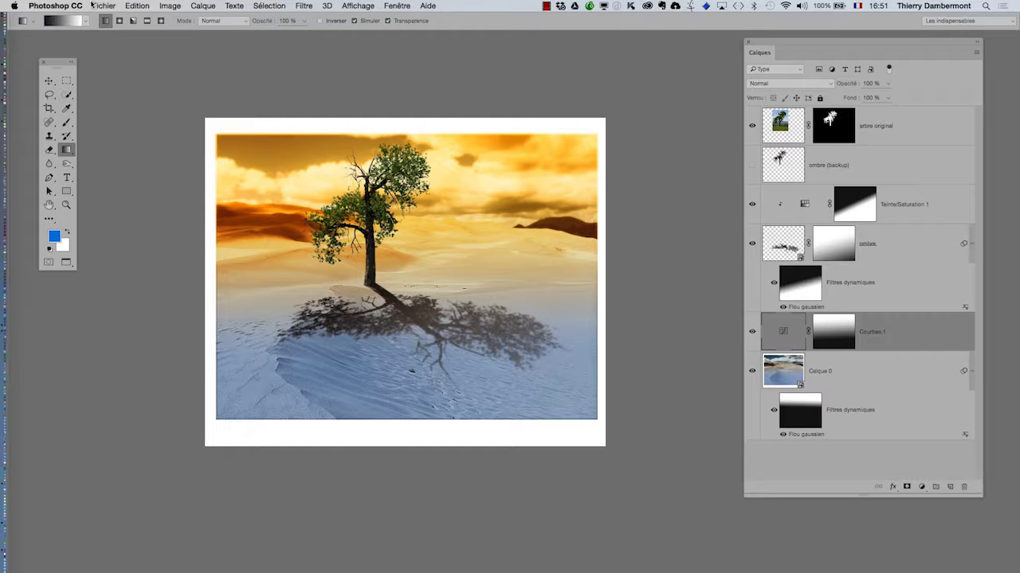
left_click(97, 4)
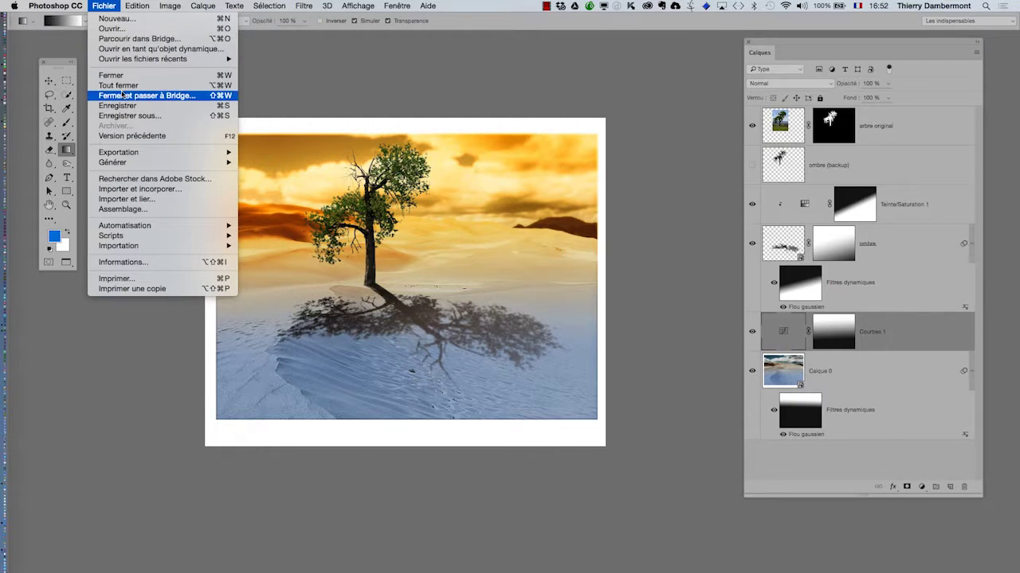
left_click(132, 118)
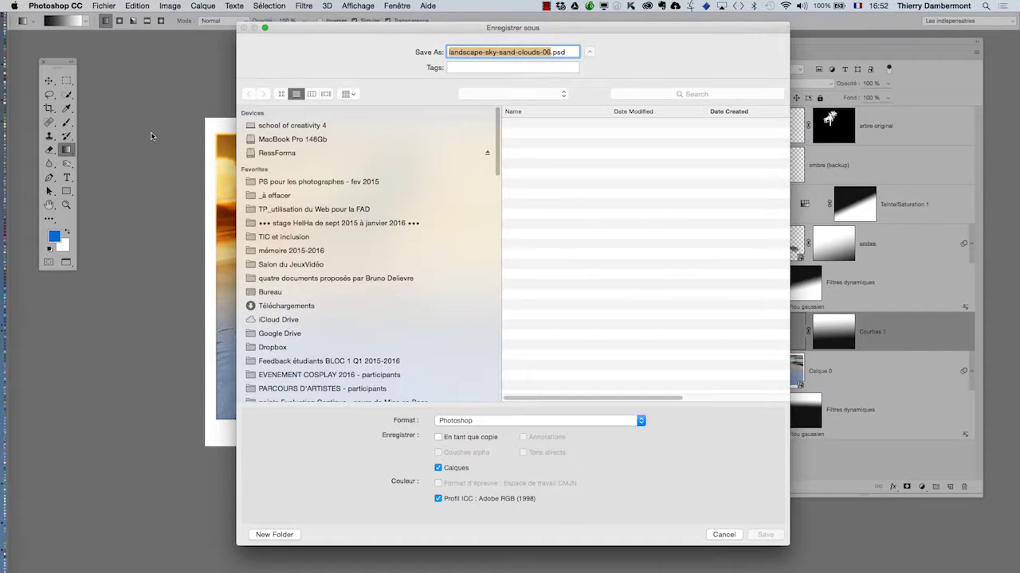
left_click(550, 53)
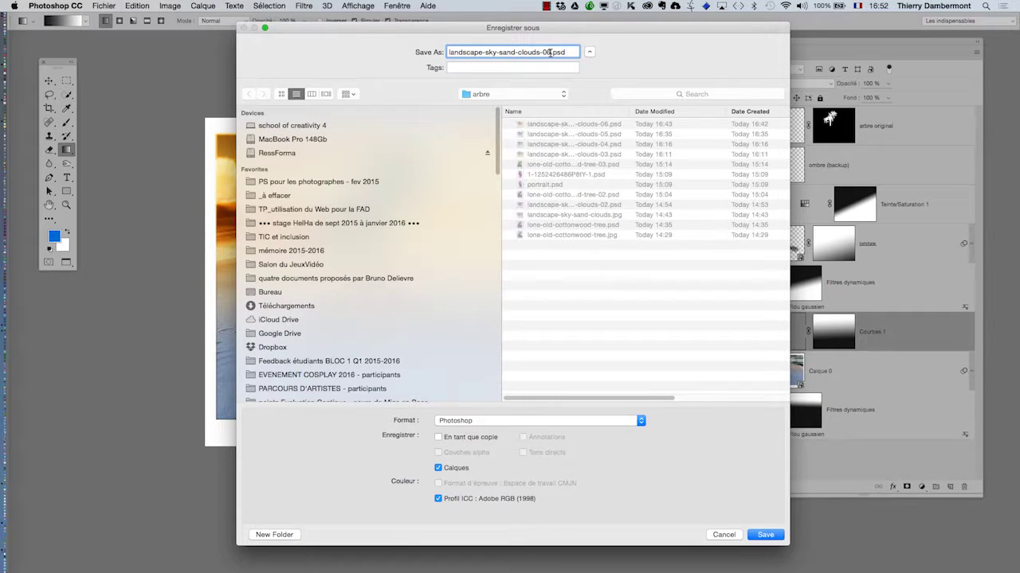
key("BackSpace")
type("7")
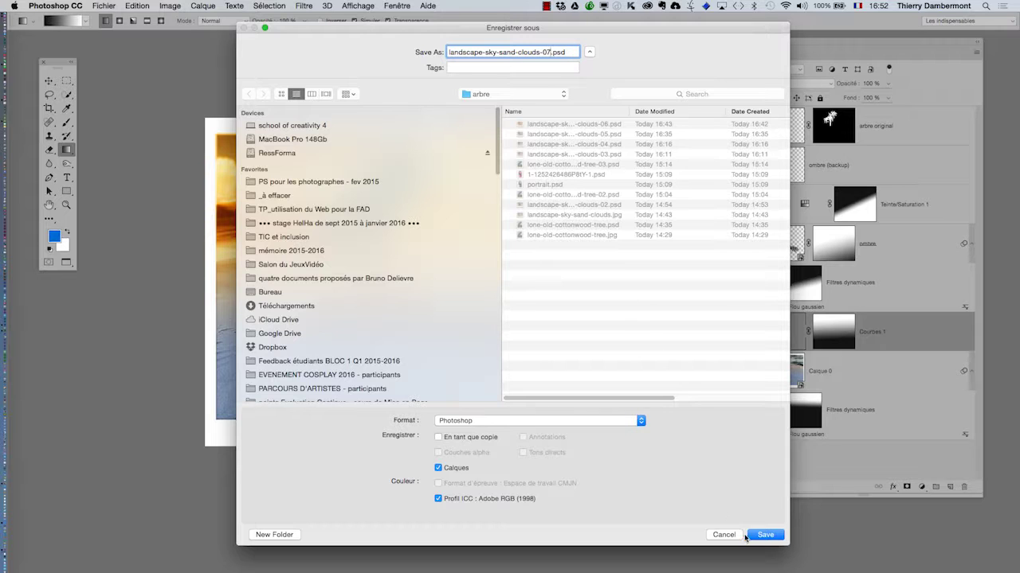